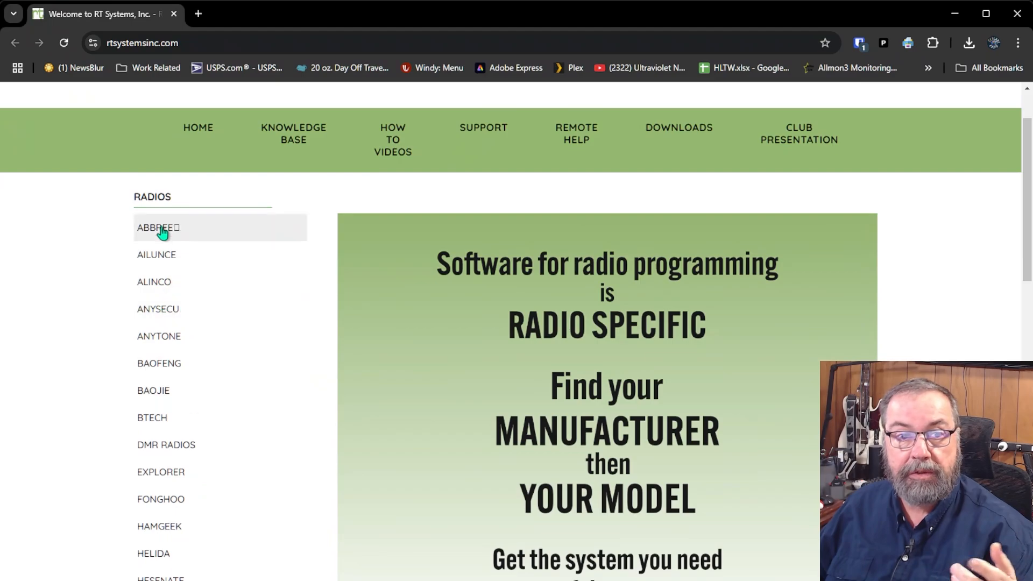
- Look through the full list of supported radio manufacturers on the RT Systems home page
scroll(278, 401, "down", 3)
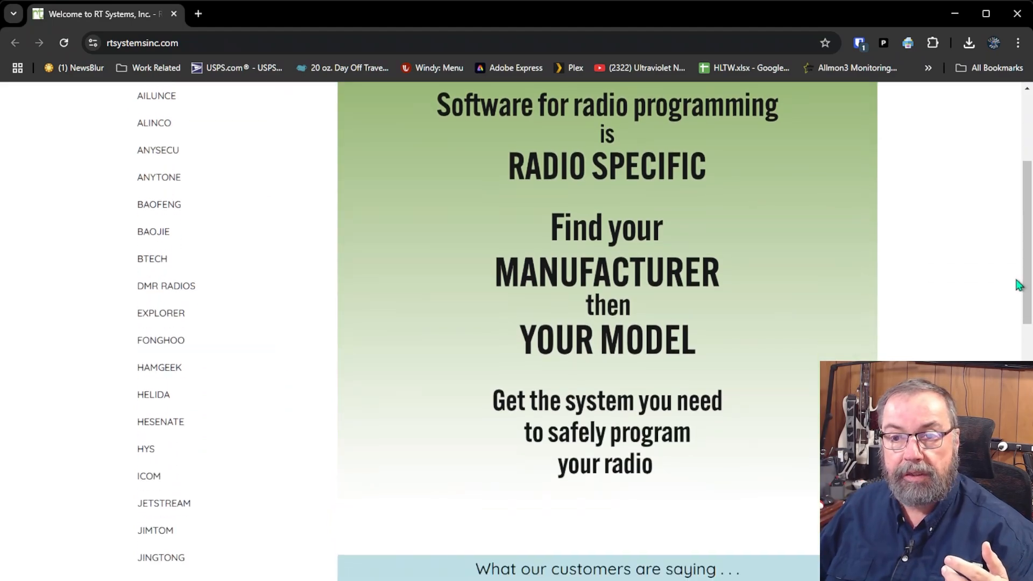
left_click_drag(1027, 283, 1027, 514)
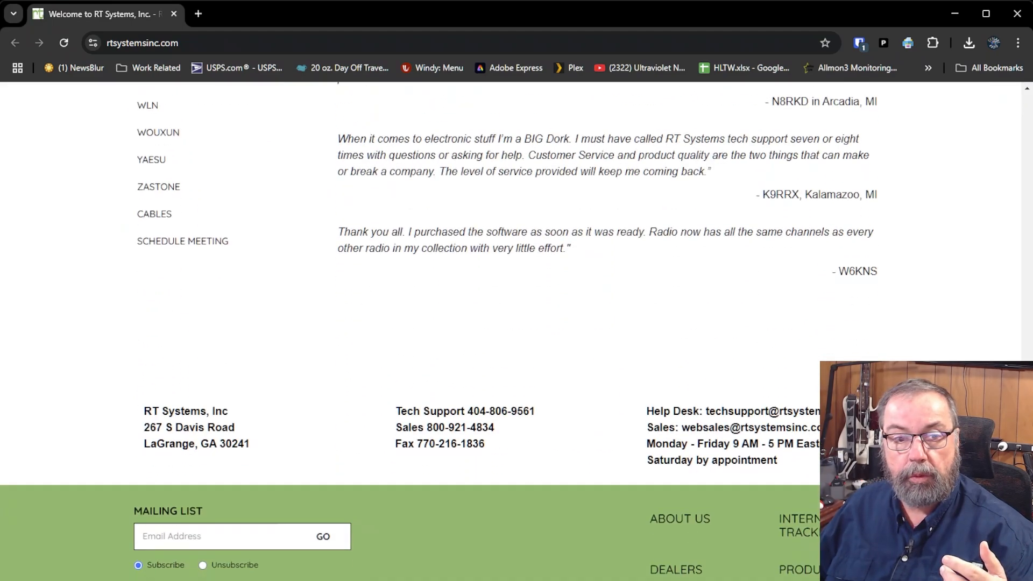
scroll(220, 205, "up", 1)
scroll(220, 204, "up", 2)
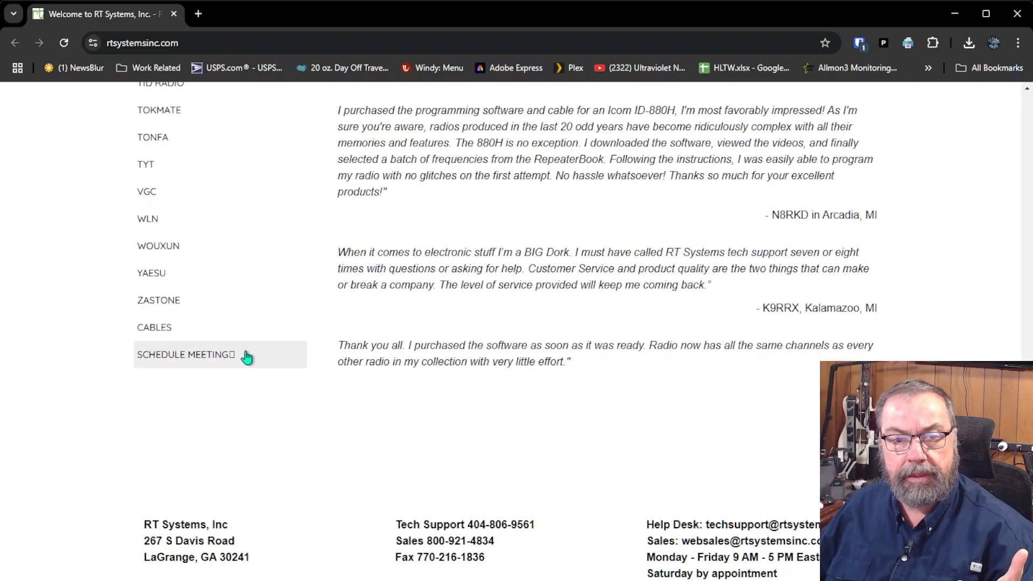
scroll(304, 320, "up", 3)
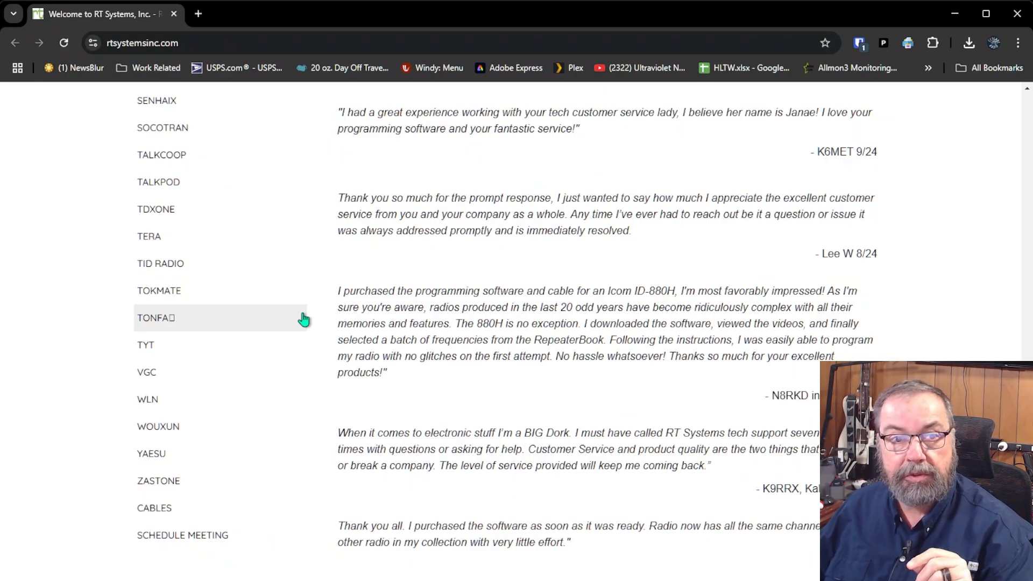
scroll(303, 319, "up", 2)
scroll(303, 319, "up", 6)
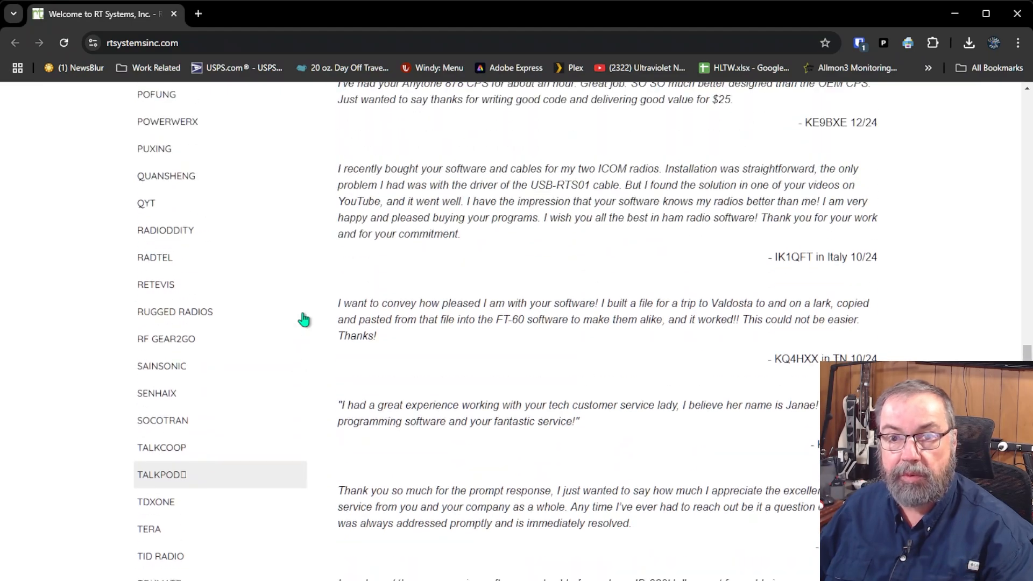
scroll(303, 319, "up", 6)
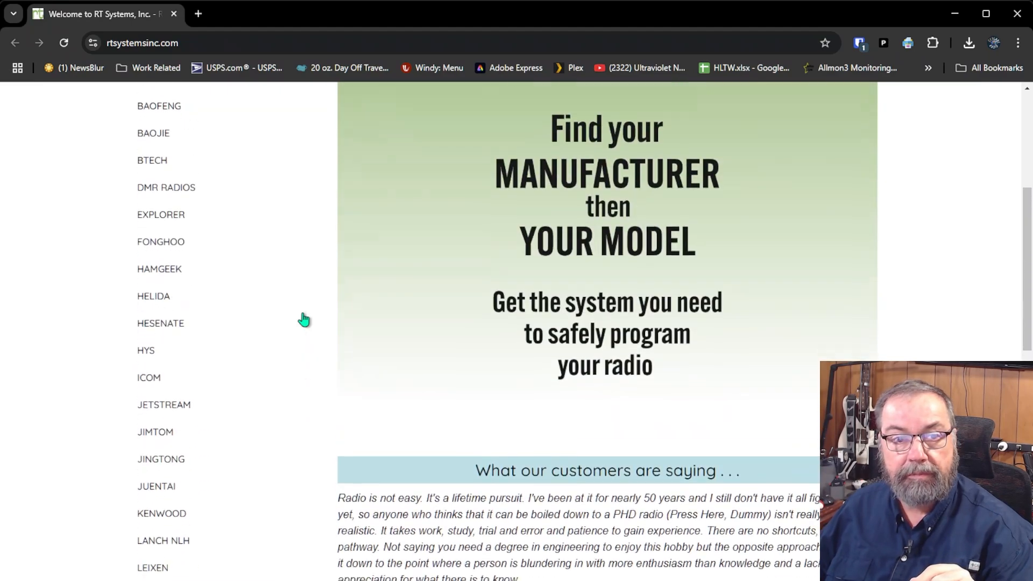
scroll(303, 320, "up", 3)
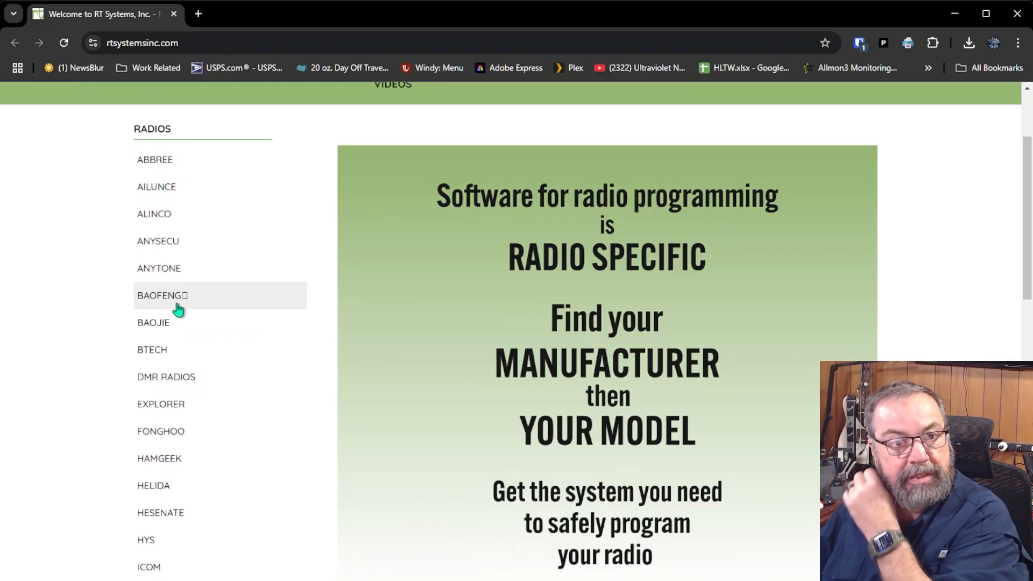
- Open the BTech handhelds page and review the radio models offered with programming software
left_click(160, 351)
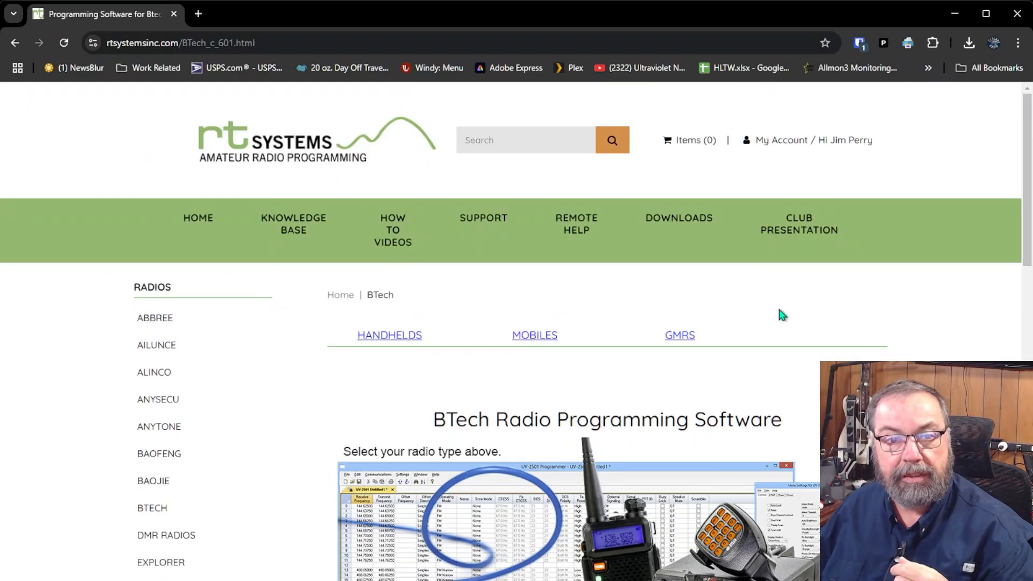
scroll(796, 341, "down", 3)
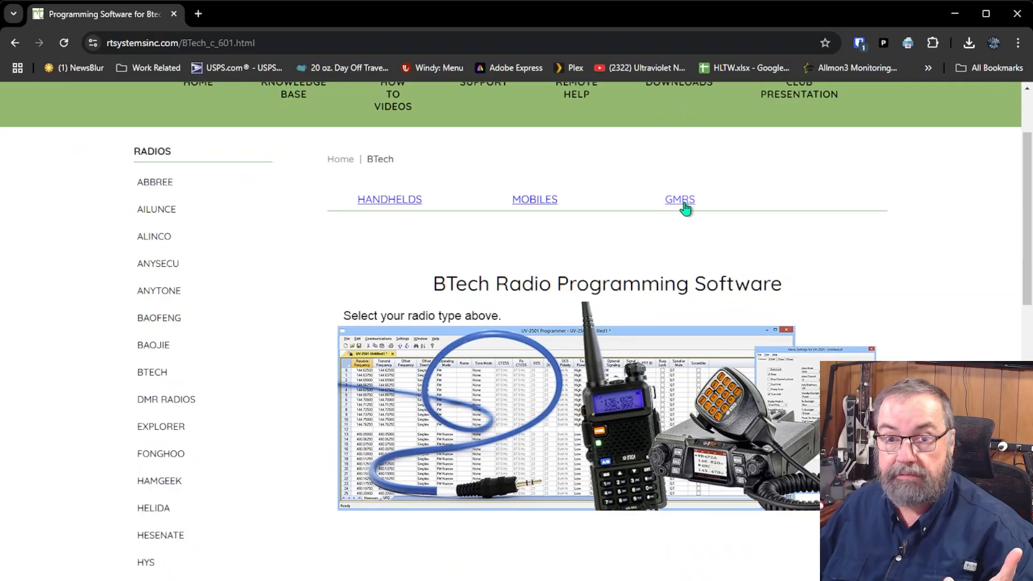
left_click(388, 199)
scroll(648, 357, "down", 5)
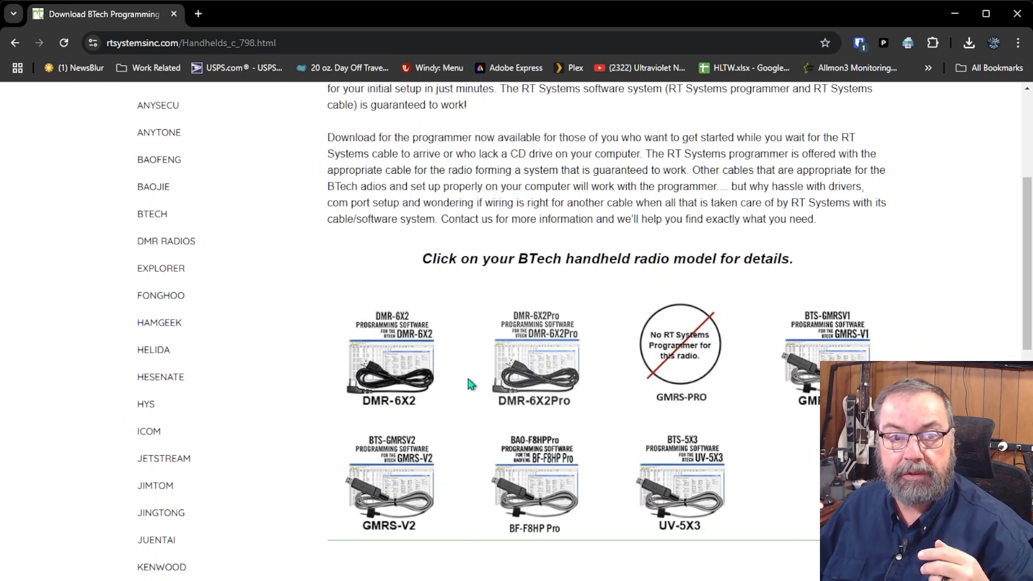
scroll(535, 247, "up", 4)
- Go back to the BTech page, open its mobiles category and review the listed radio models
key("alt+Left")
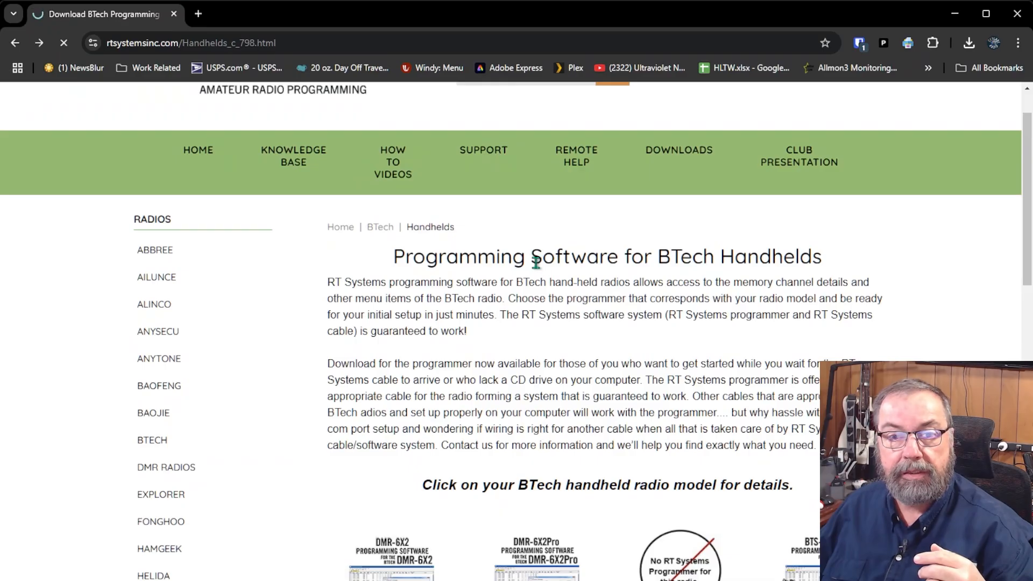
left_click(539, 201)
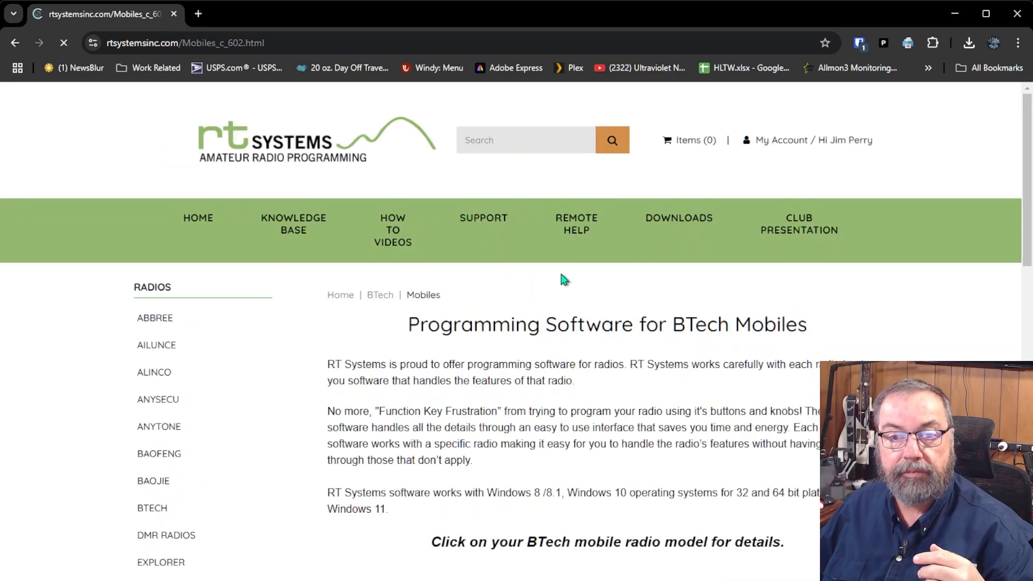
scroll(560, 269, "down", 3)
scroll(565, 358, "down", 4)
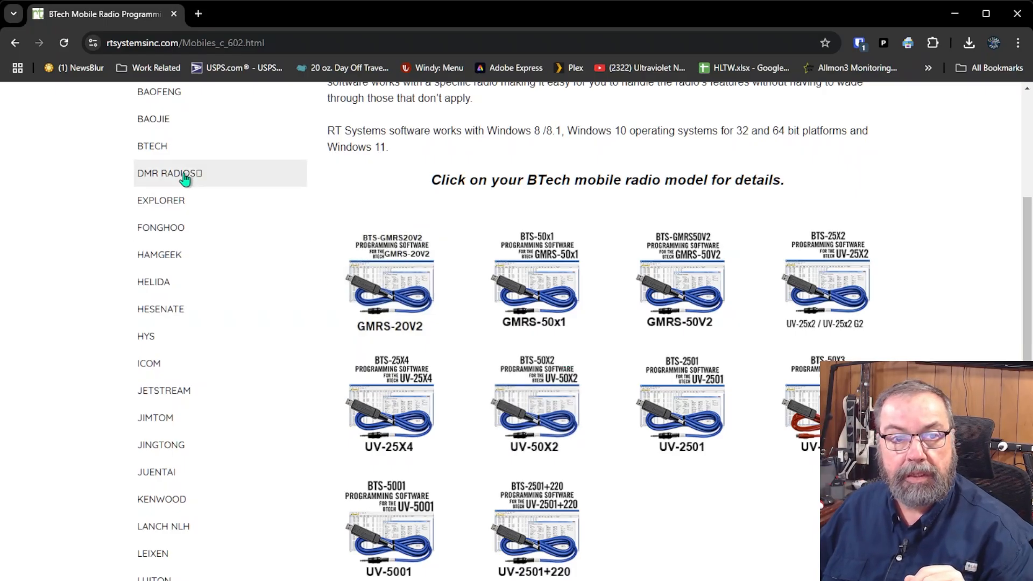
- Open the DMR Radios category and review the manufacturers offered there
scroll(219, 200, "up", 2)
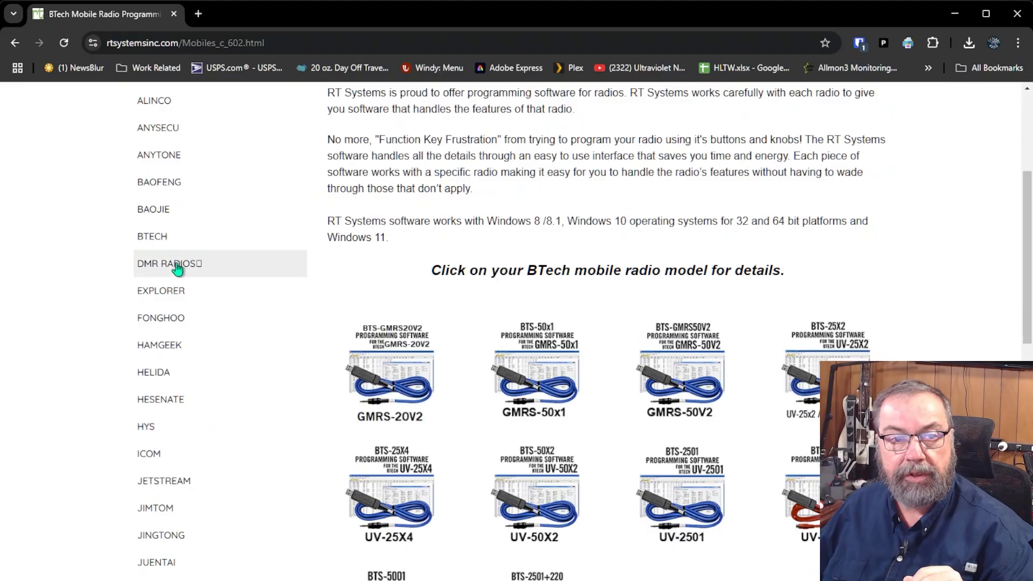
left_click(178, 265)
scroll(500, 317, "down", 2)
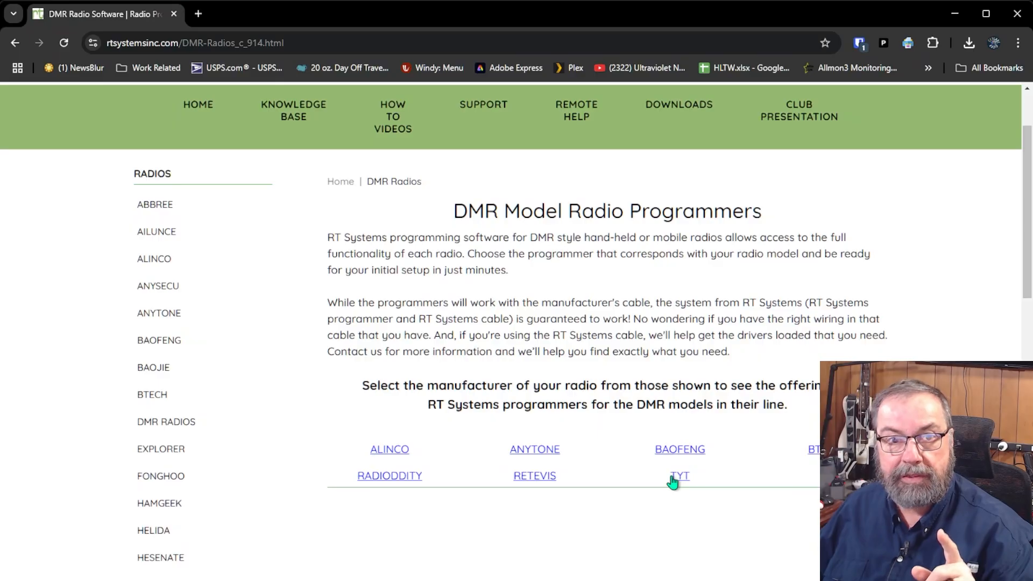
- Browse the radio manufacturer list and open the Kenwood programming software page
scroll(244, 362, "down", 5)
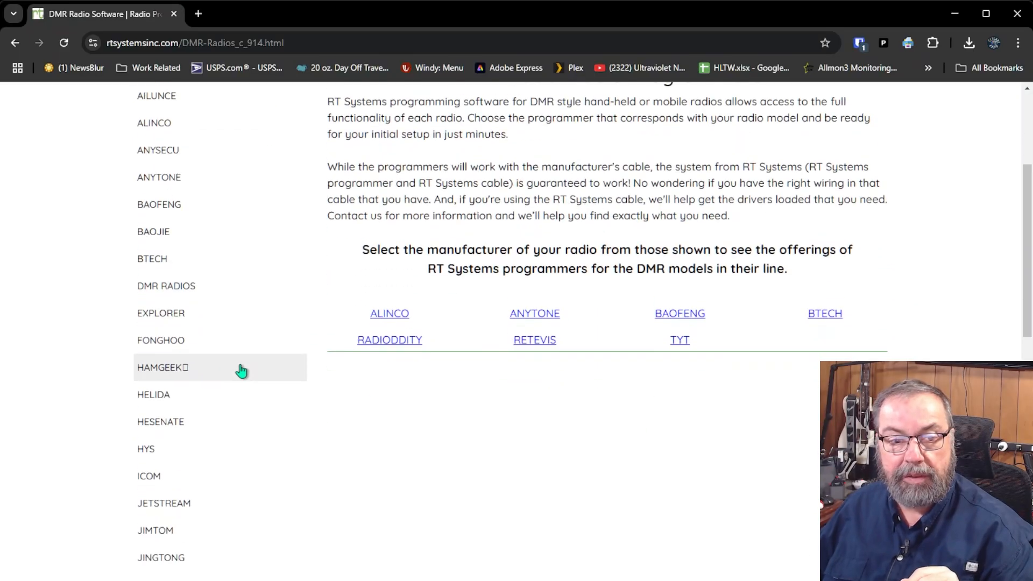
scroll(232, 383, "down", 8)
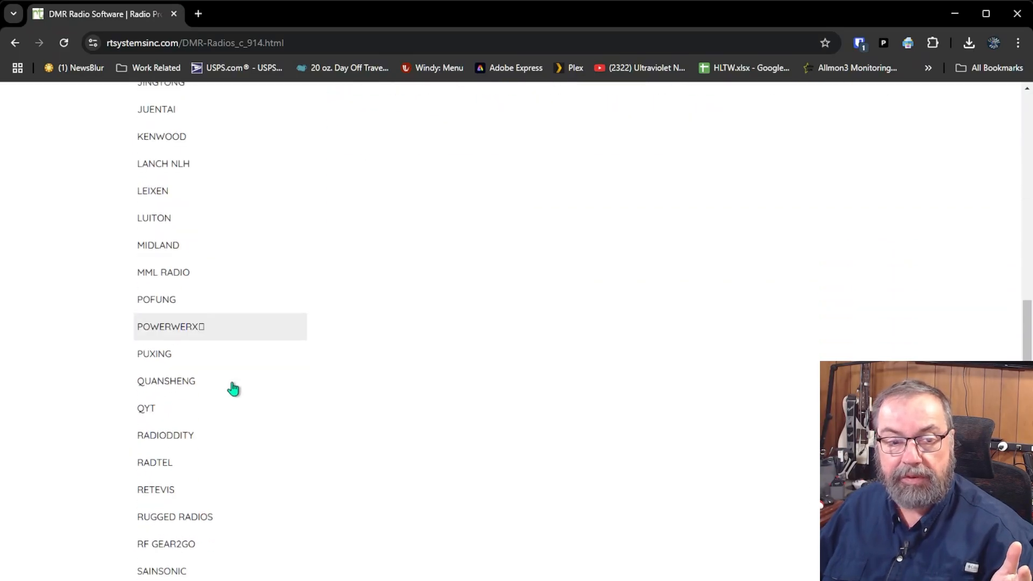
scroll(183, 354, "down", 7)
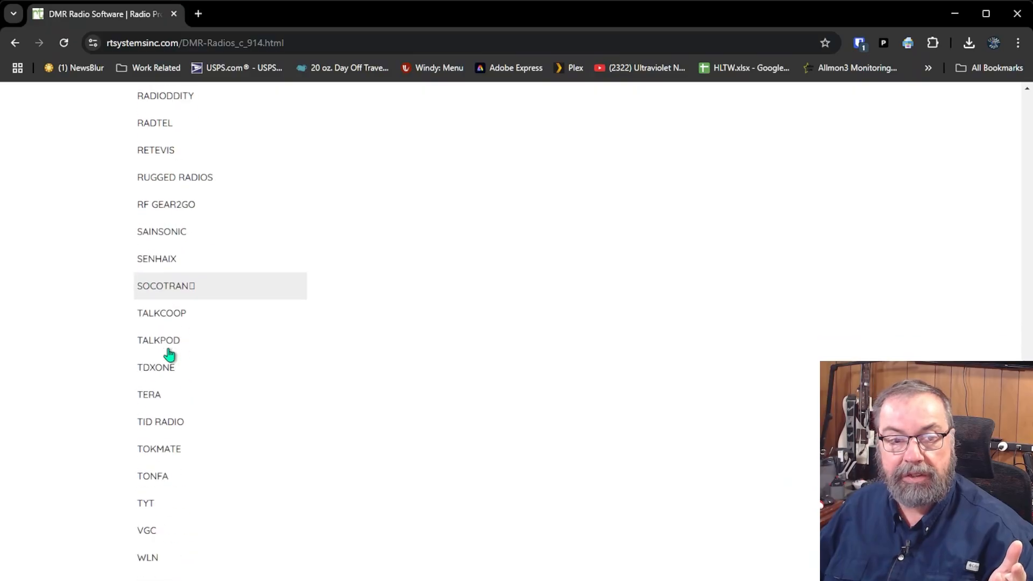
scroll(180, 357, "up", 4)
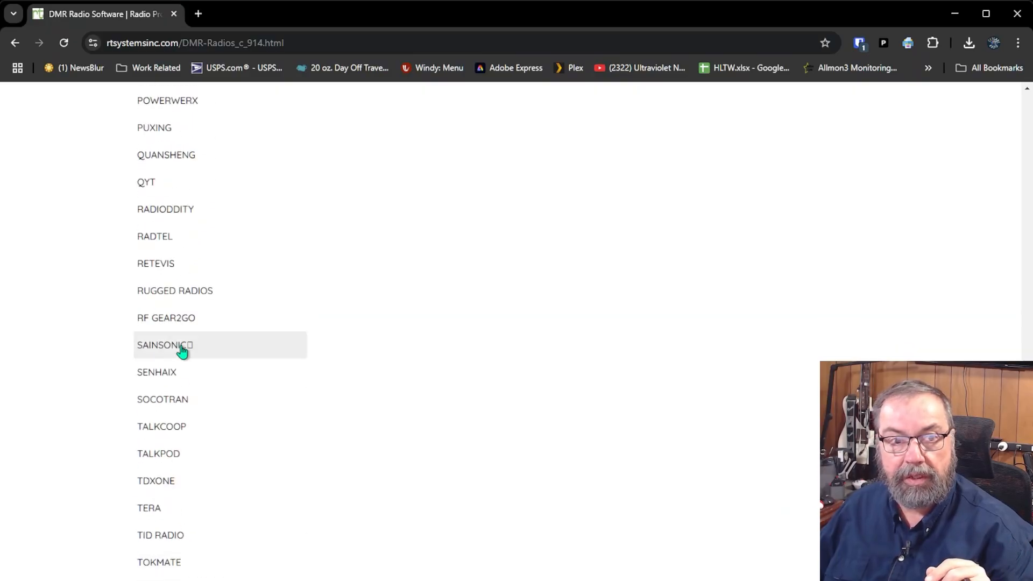
scroll(184, 339, "up", 1)
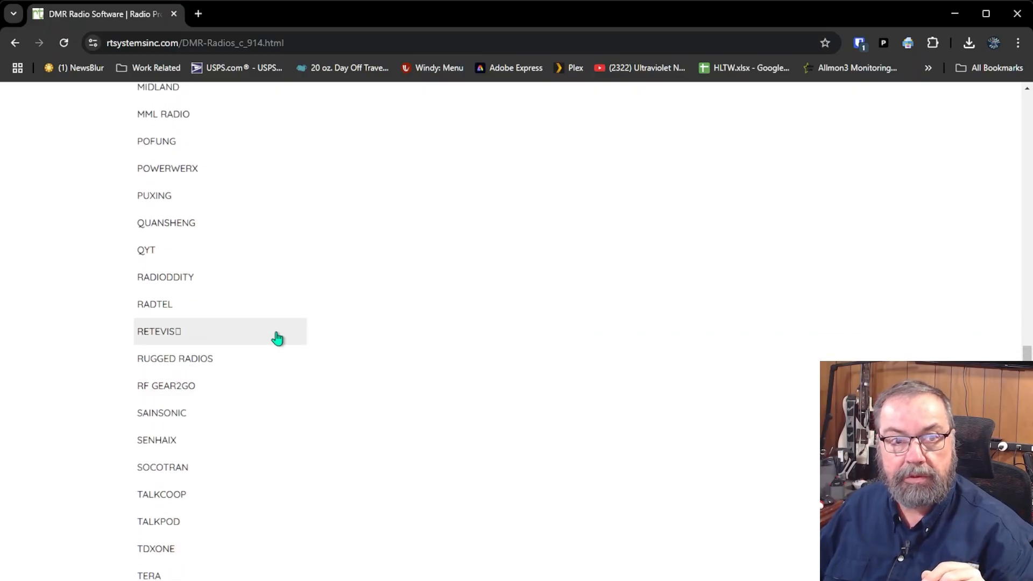
scroll(277, 338, "up", 6)
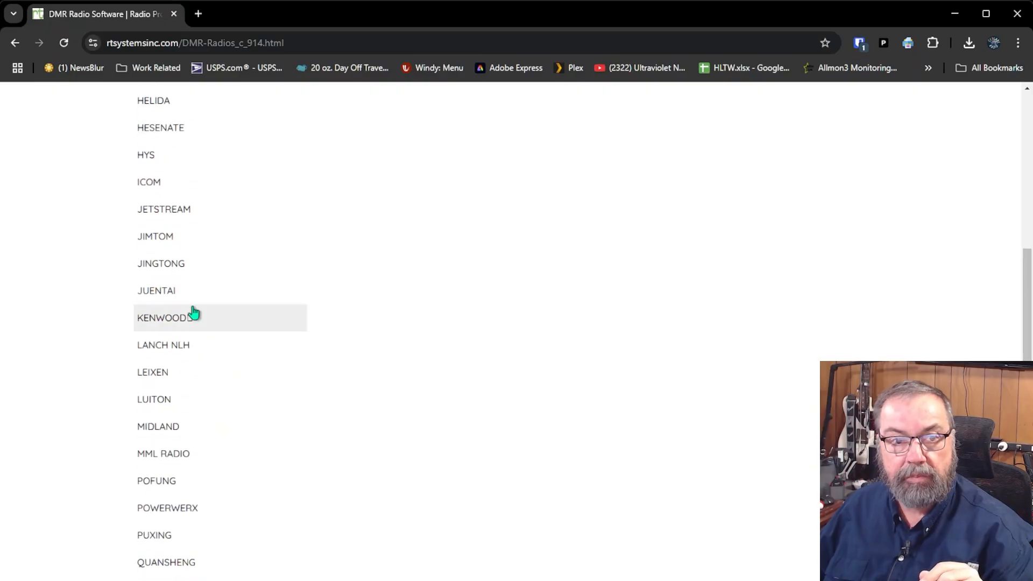
left_click(138, 321)
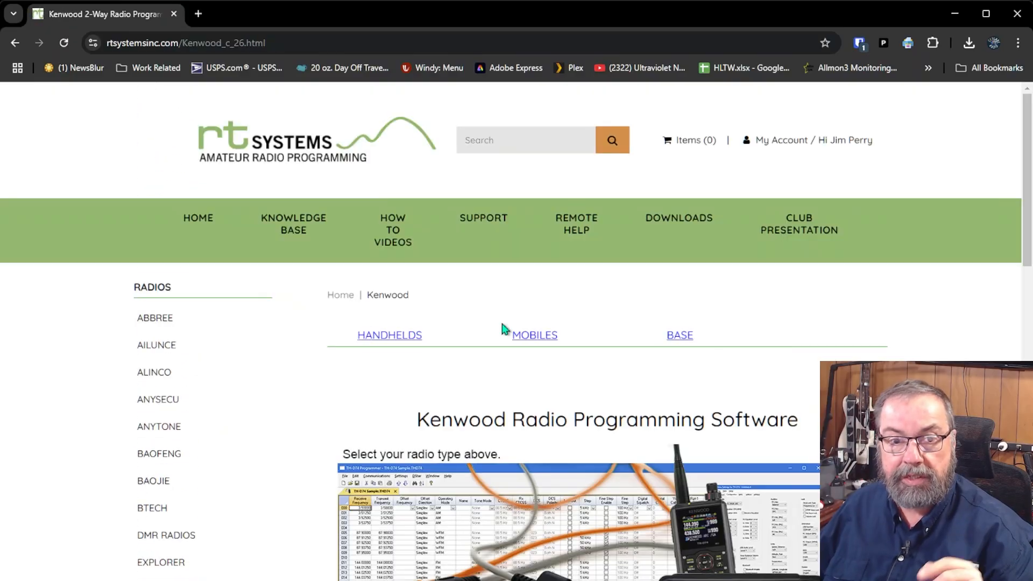
- Open the Kenwood mobiles category and review the radio models with available software
left_click(536, 337)
scroll(667, 328, "down", 3)
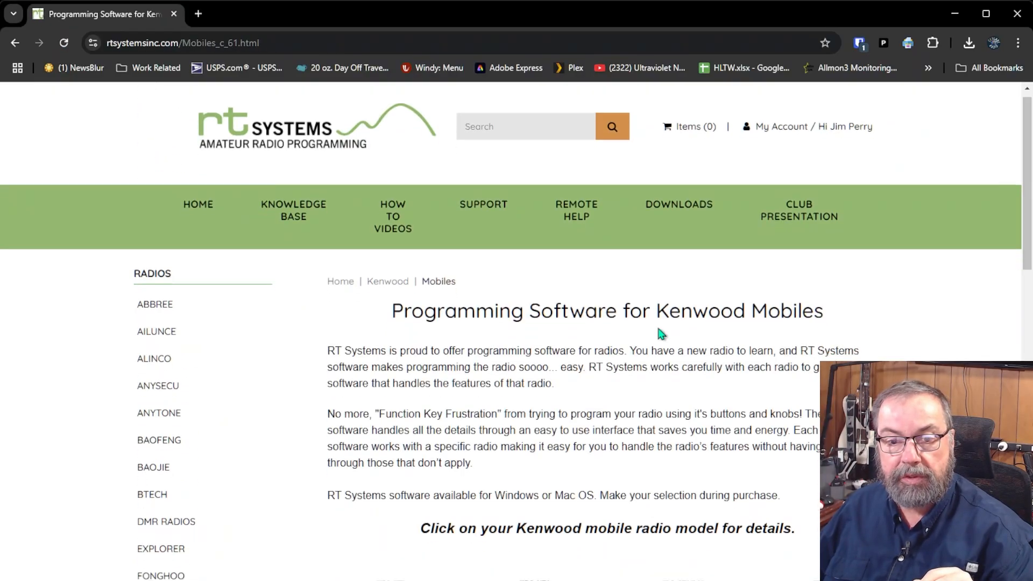
scroll(660, 338, "down", 1)
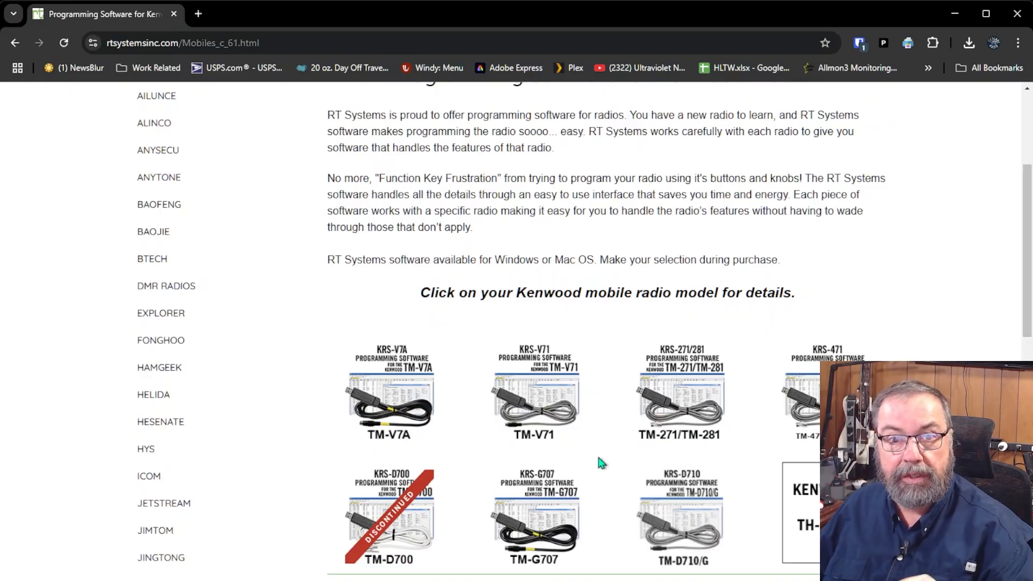
scroll(506, 410, "up", 5)
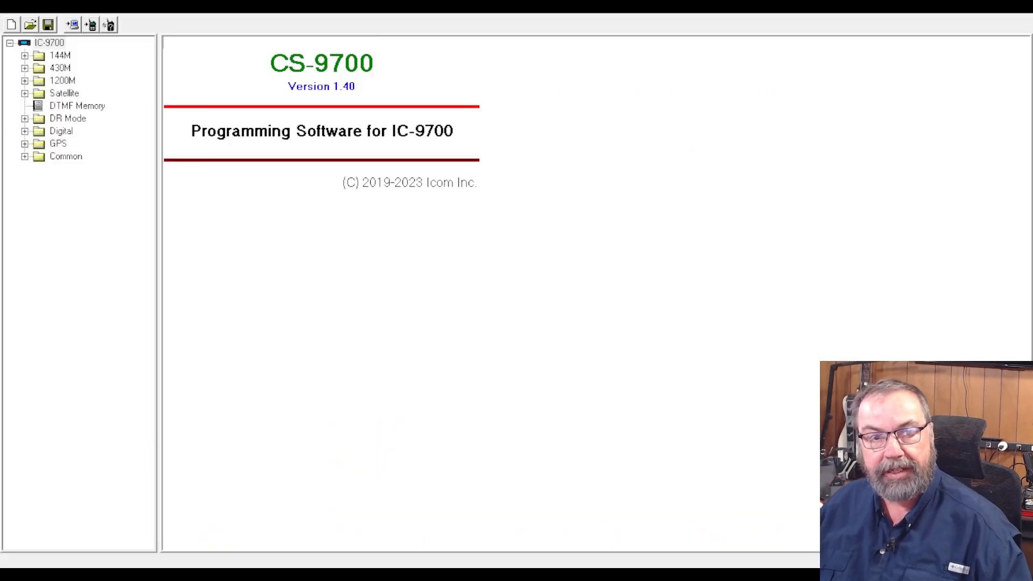
- Switch to the CS-9700 programming software and expand the 144M, 430M and 1200M folders of the IC-9700
left_click(491, 384)
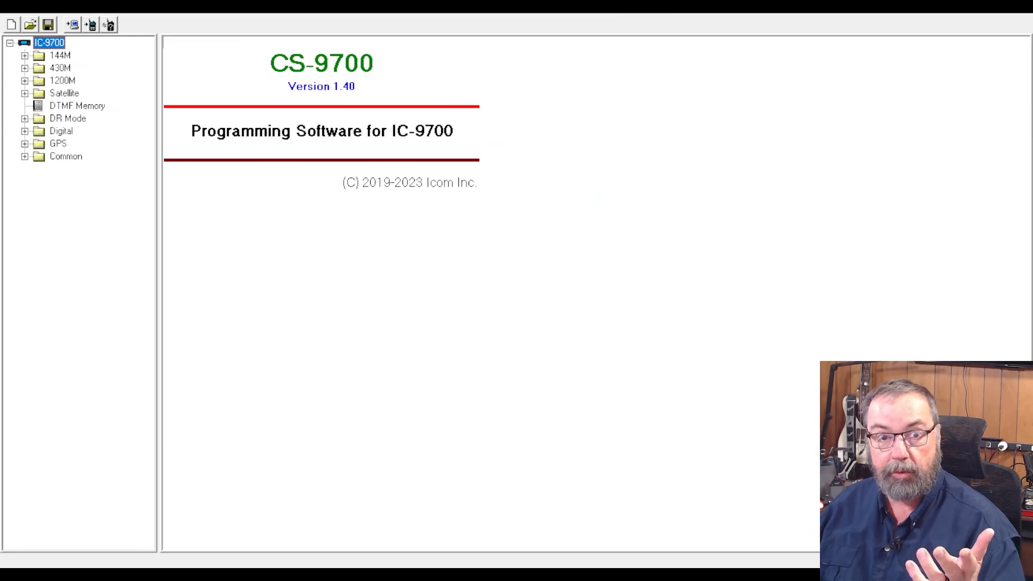
left_click(25, 56)
left_click(25, 156)
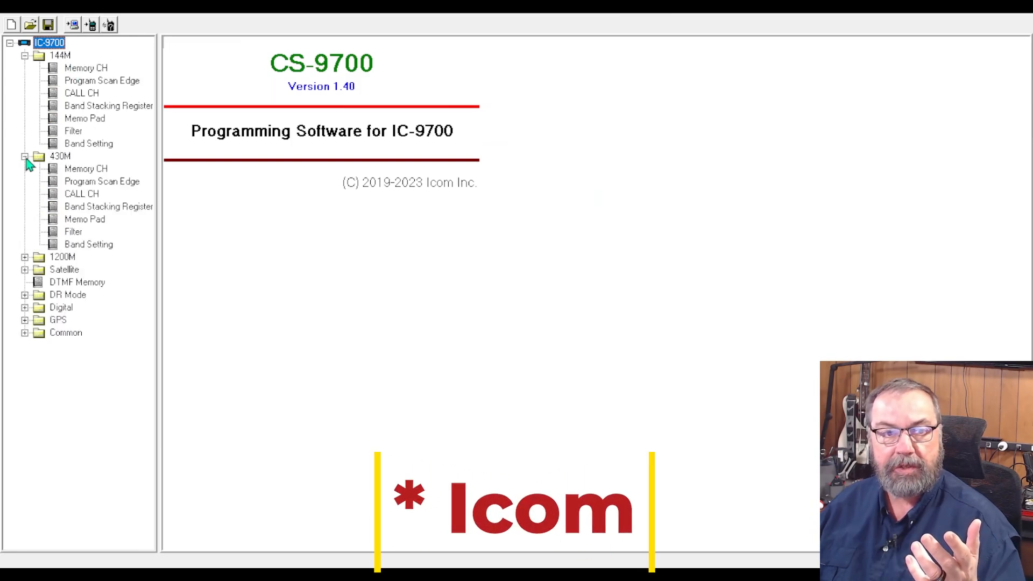
left_click(25, 257)
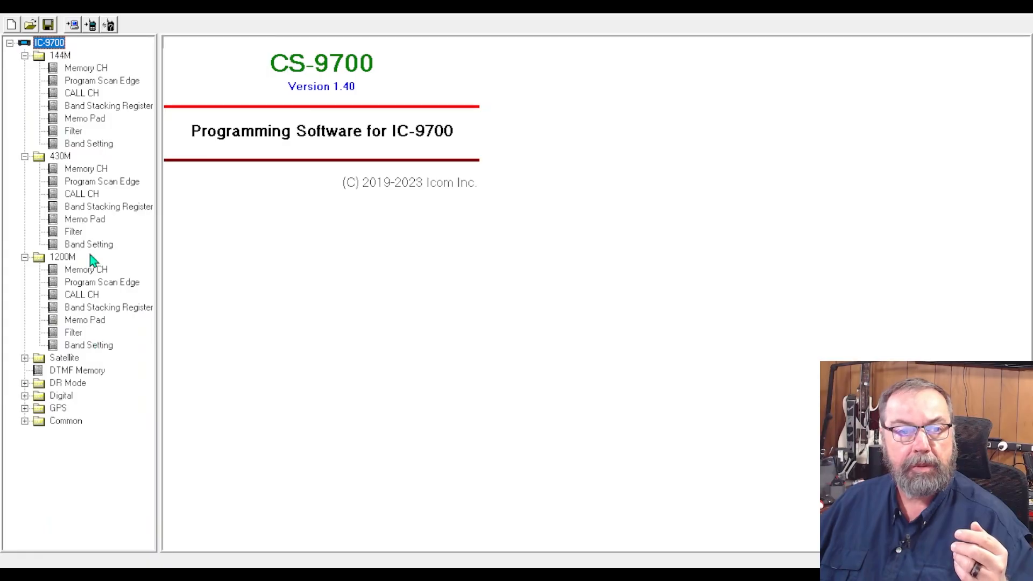
- Open the 144M Band Setting page, review its settings and select the NR value
left_click(97, 152)
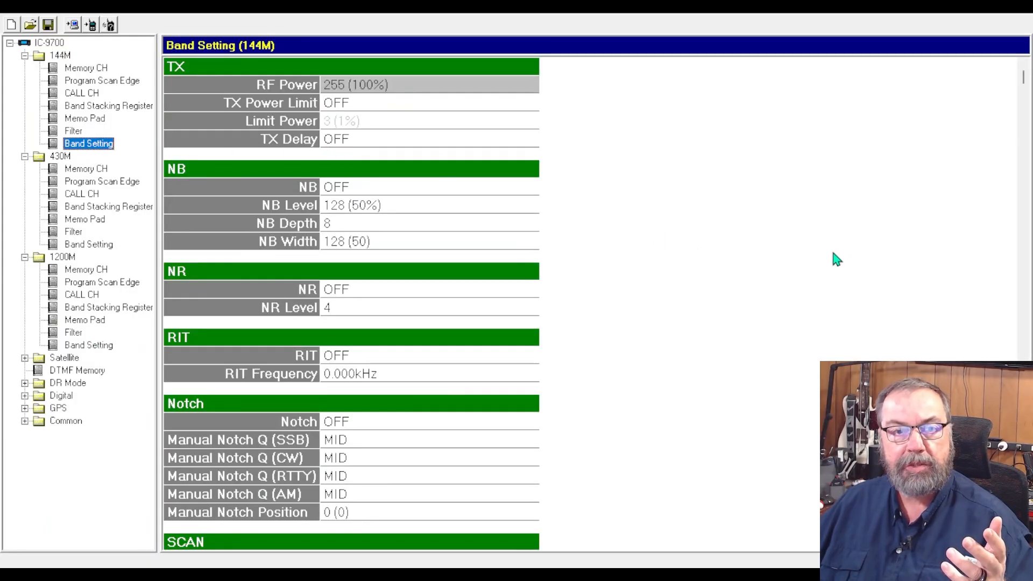
left_click(802, 210)
scroll(801, 213, "down", 4)
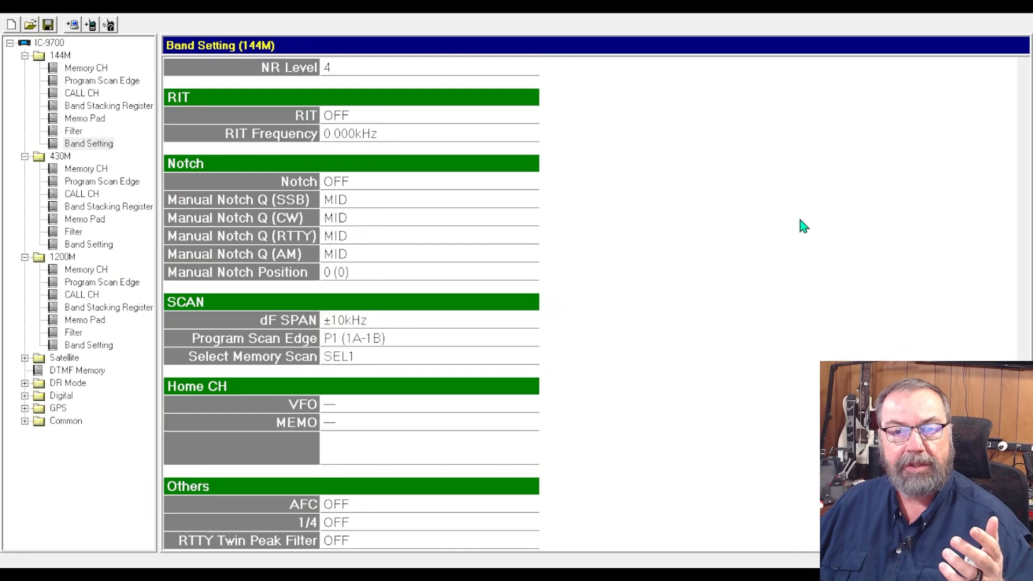
scroll(800, 225, "up", 4)
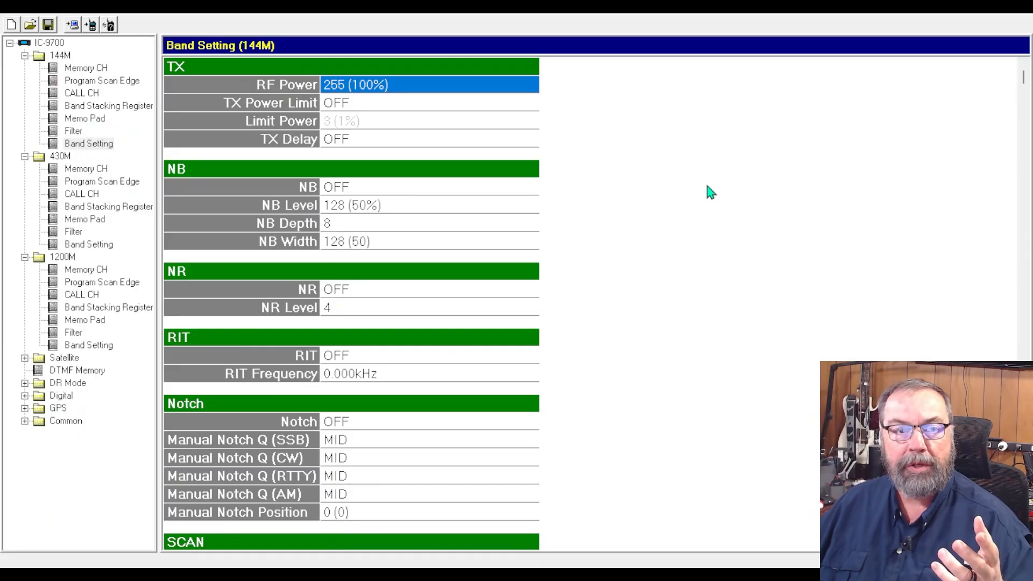
scroll(667, 199, "down", 3)
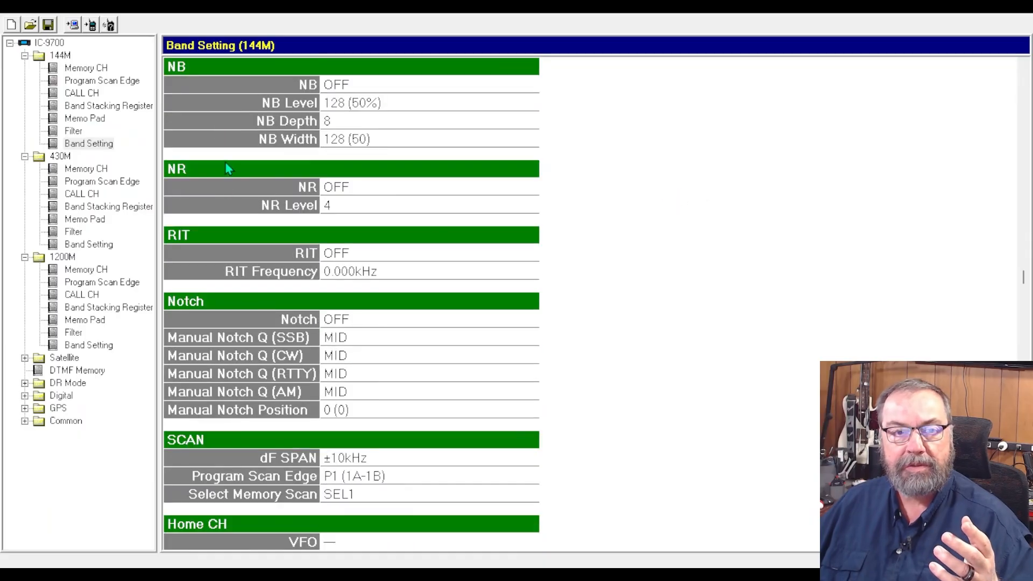
left_click(353, 189)
left_click(359, 189)
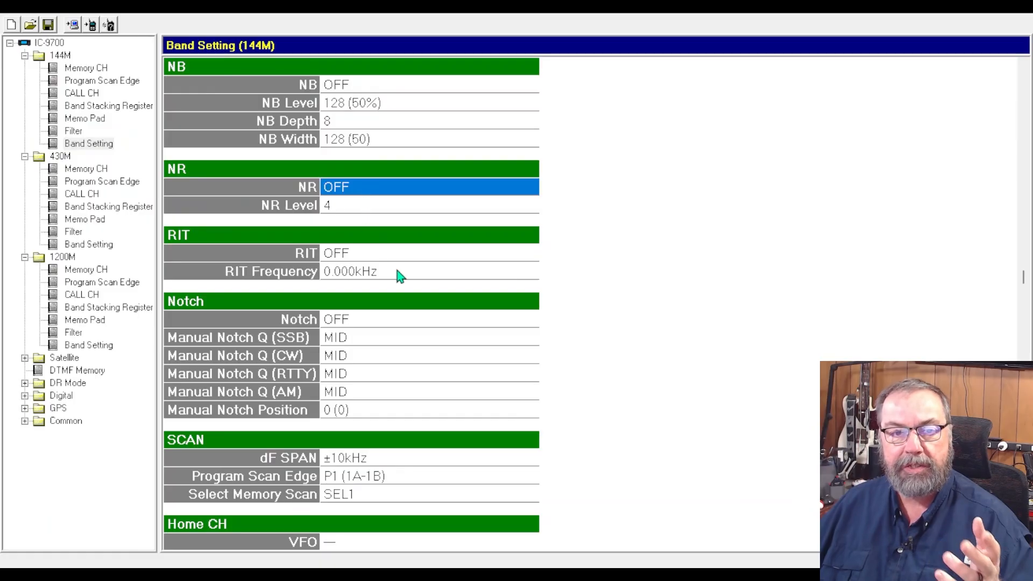
- Review the 144M band's Memory CH, Program Scan Edge, CALL CH, Band Stacking Register, Memo Pad and Filter pages
left_click(89, 70)
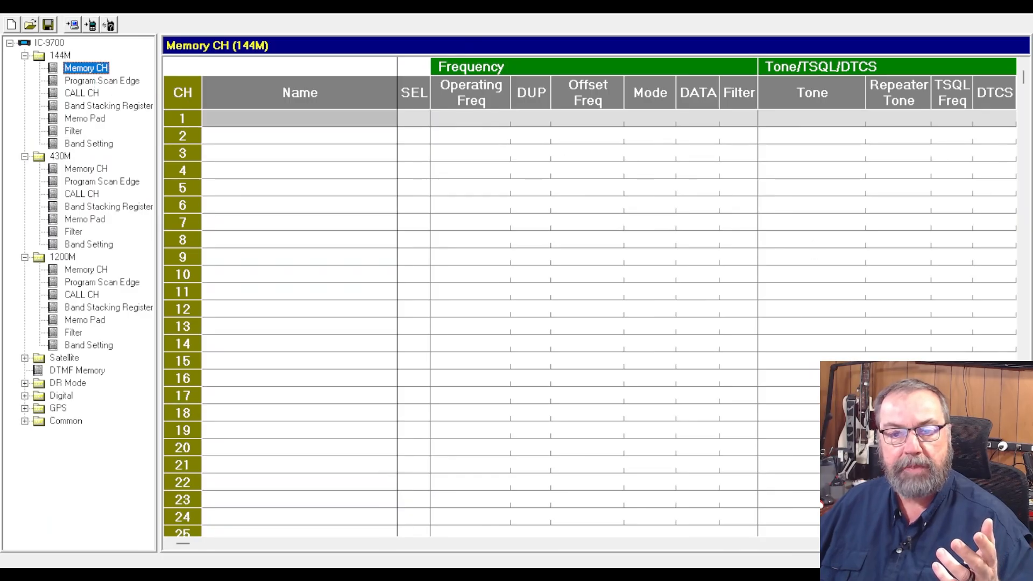
left_click(77, 82)
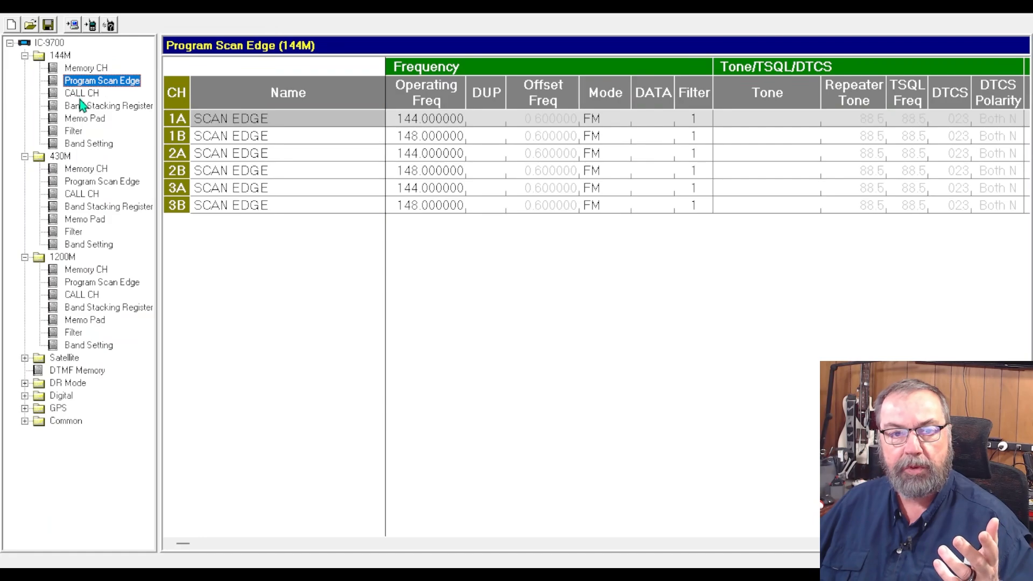
left_click(81, 93)
left_click(84, 106)
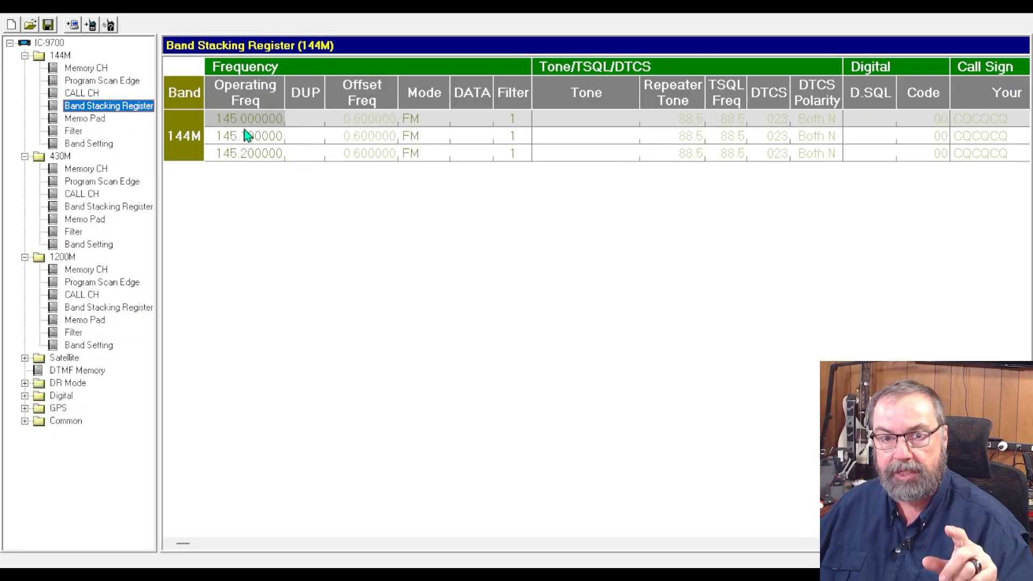
left_click(92, 118)
left_click(81, 131)
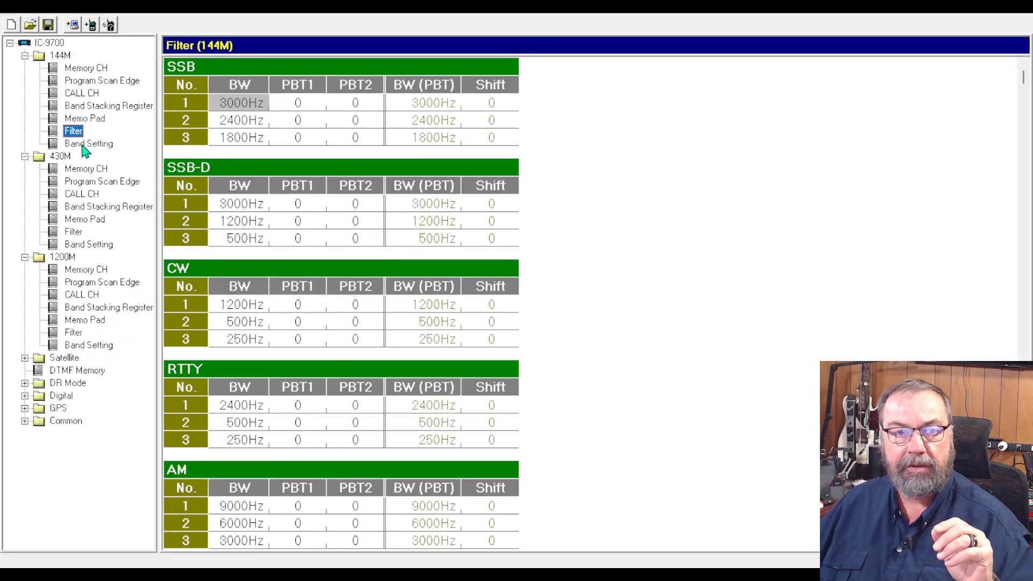
- Reopen the 144M Band Setting page and examine the sections from NR down to Others
left_click(83, 147)
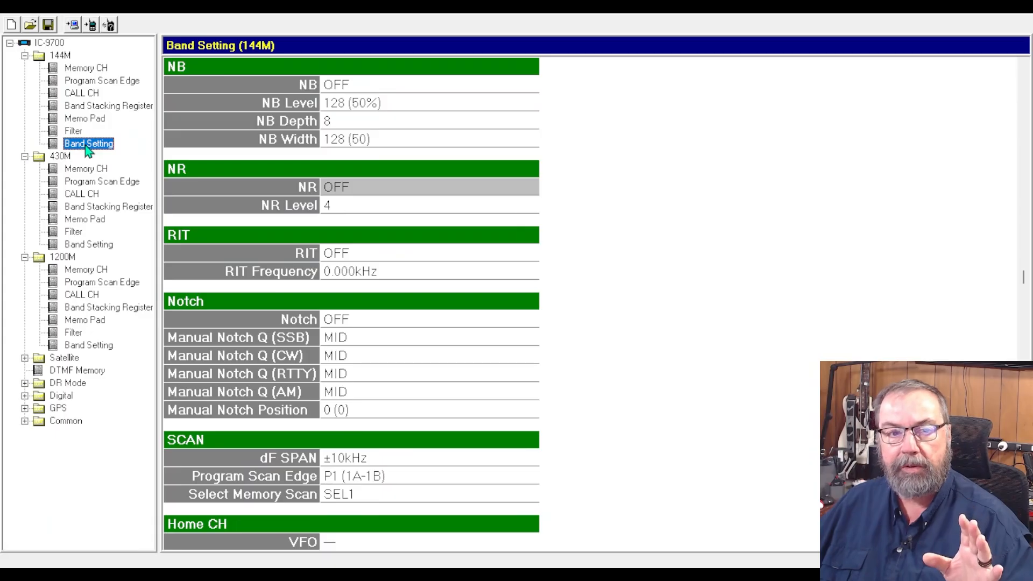
left_click(263, 164)
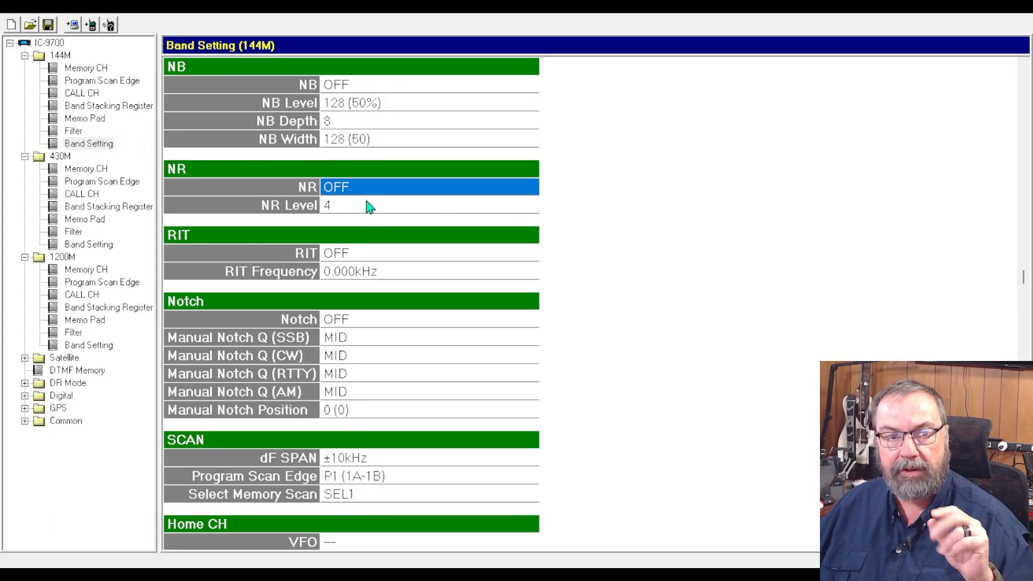
scroll(368, 203, "down", 2)
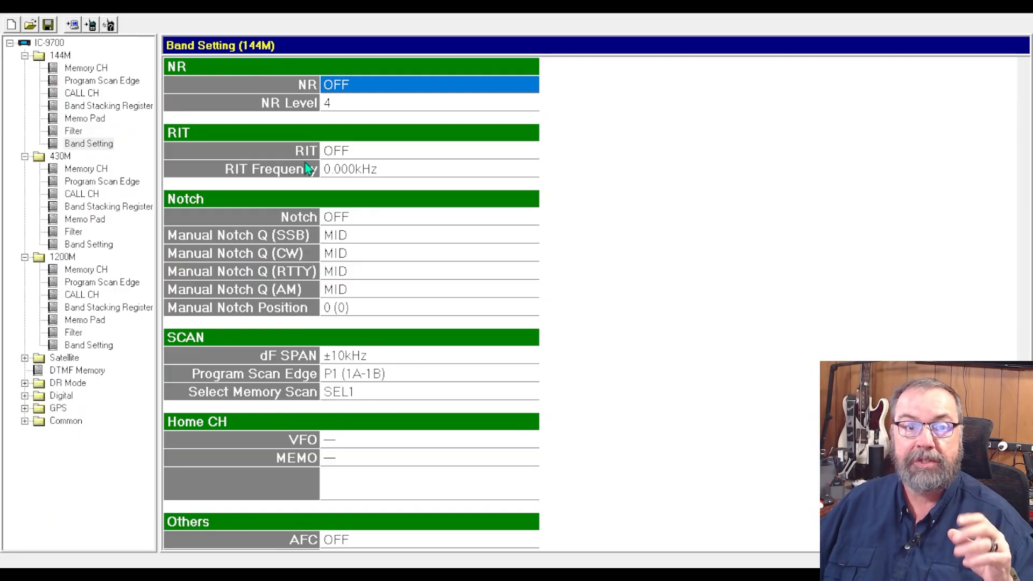
- Expand the Satellite, DR Mode and Digital folders and inspect the DTMF Memory, Your Call Sign and Repeater List entries
left_click(57, 421)
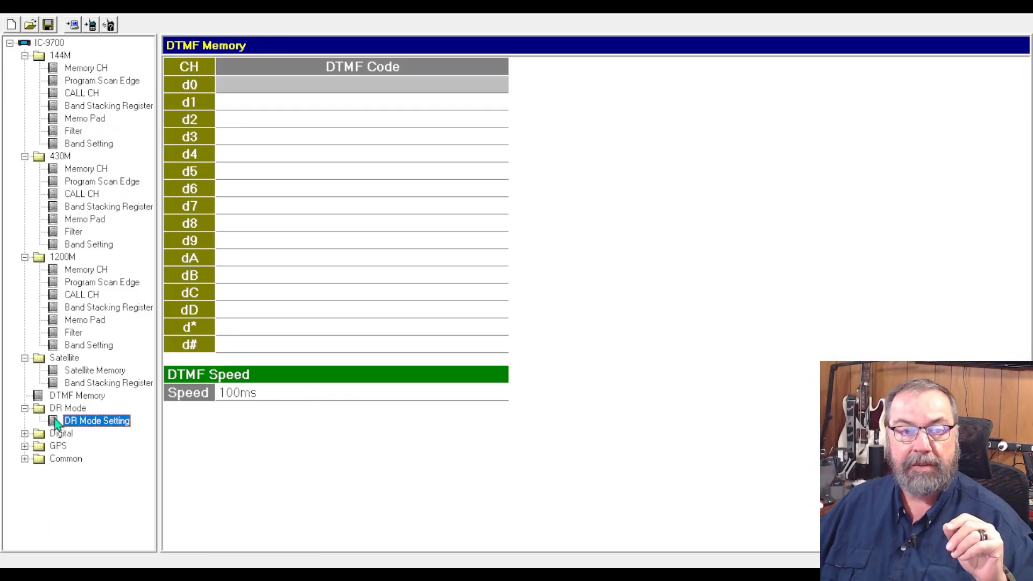
left_click(25, 433)
left_click(91, 420)
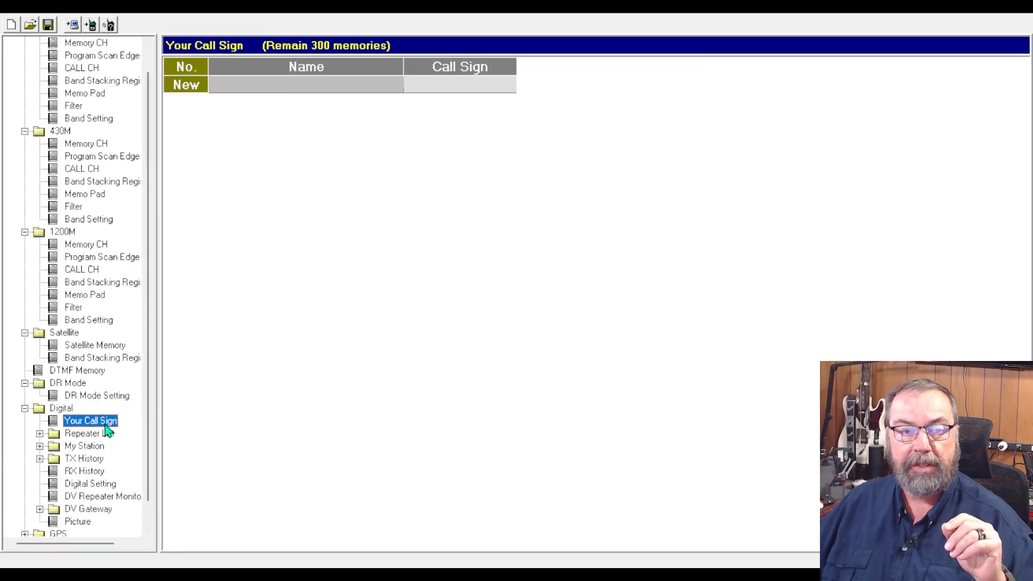
left_click(40, 433)
left_click_drag(144, 401, 143, 43)
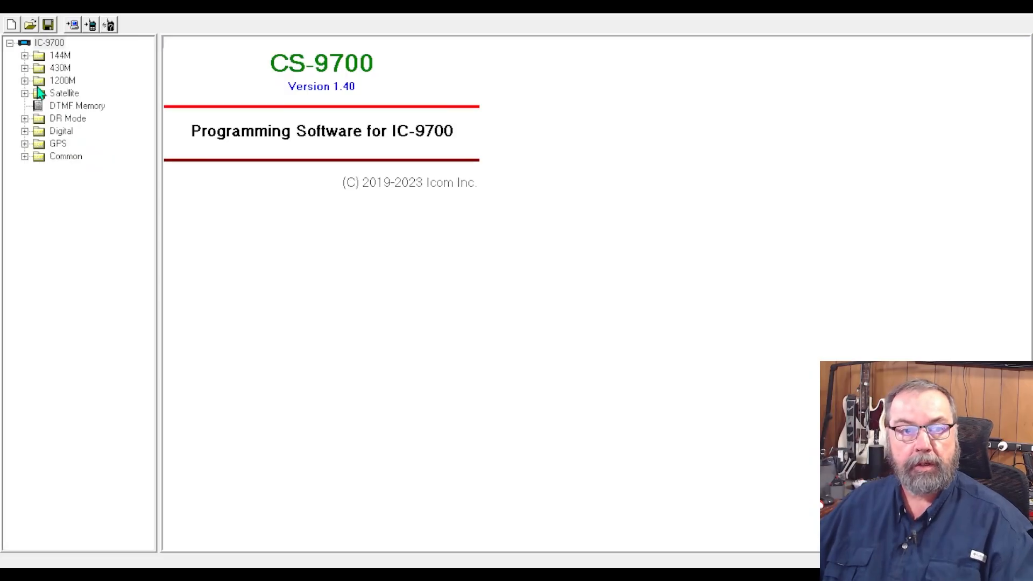
- Expand the 144M and 430M folders and view each band's memory channel list
left_click(26, 56)
left_click(66, 70)
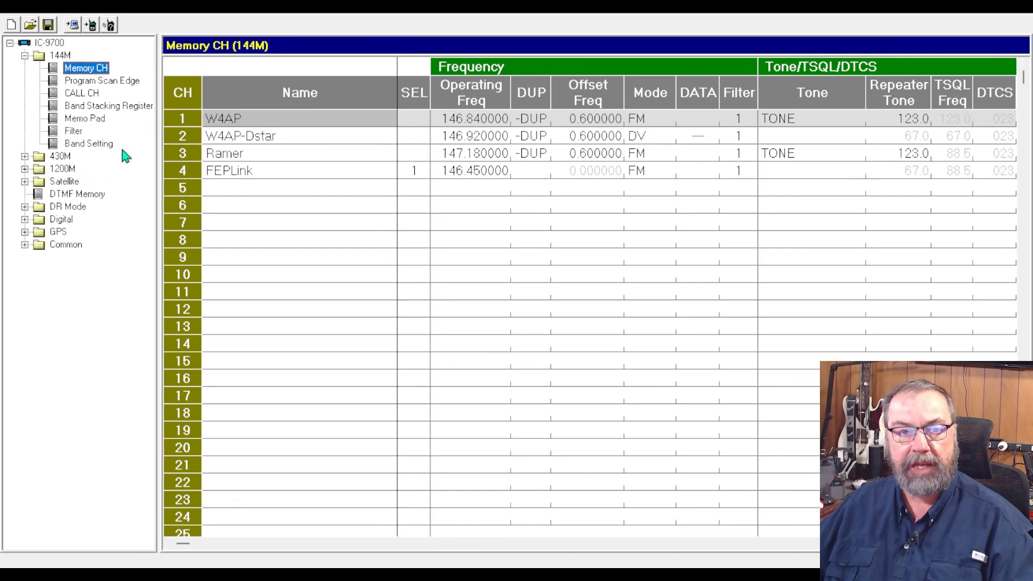
left_click(24, 156)
left_click(81, 169)
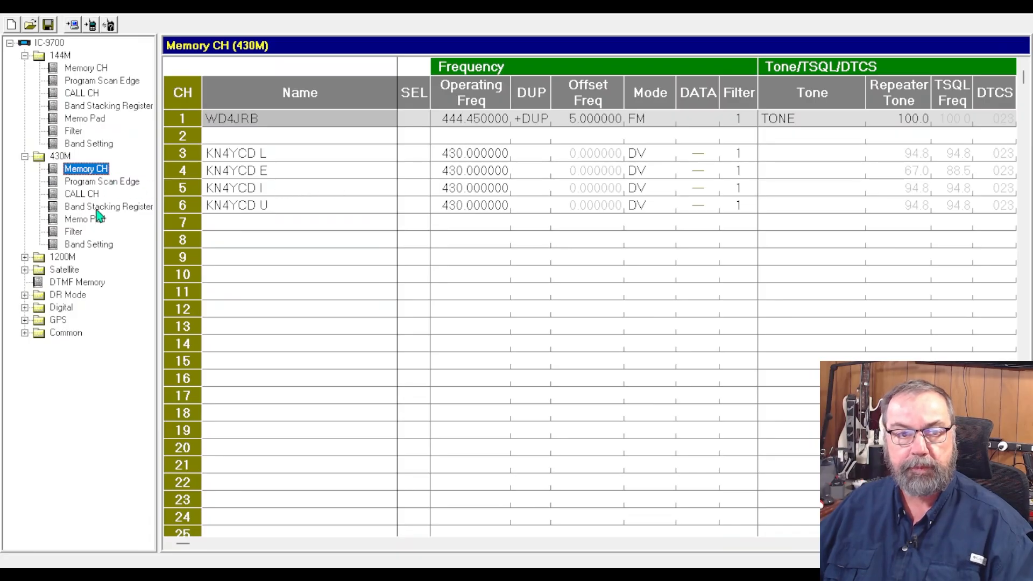
- View the DR Mode Setting page and the Your Call Sign list in the Digital folder
left_click(25, 295)
left_click(55, 308)
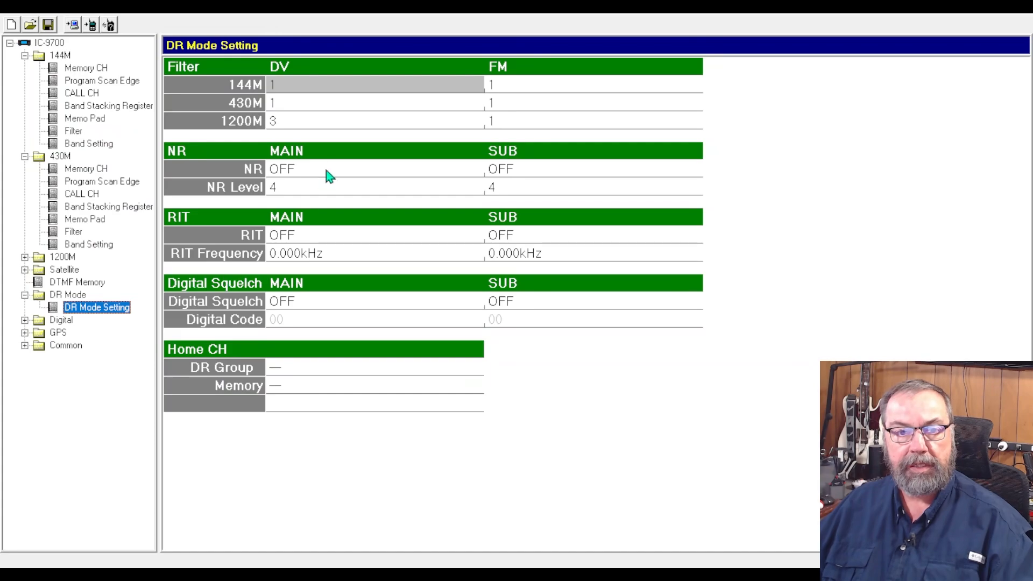
left_click(25, 320)
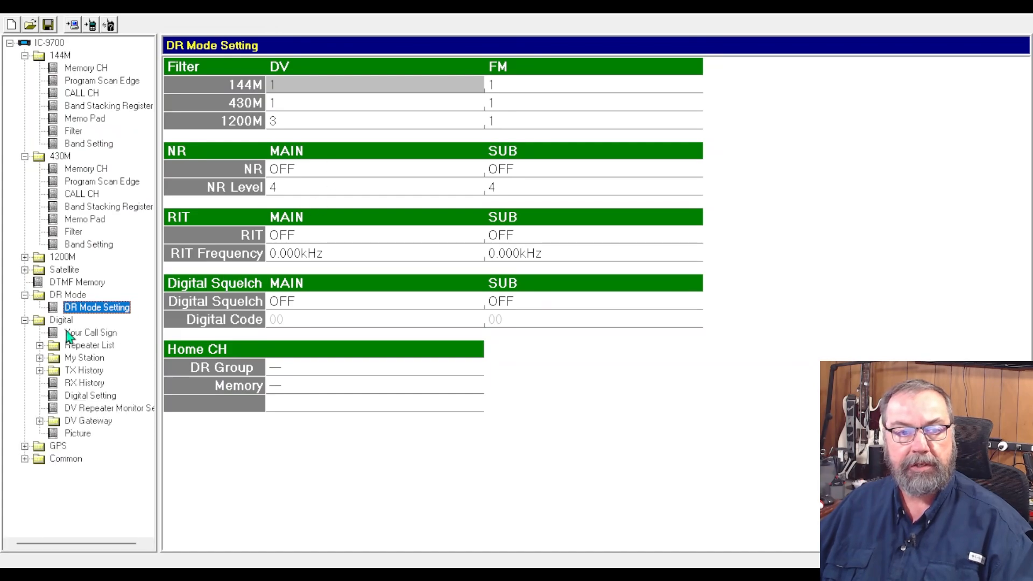
left_click(70, 332)
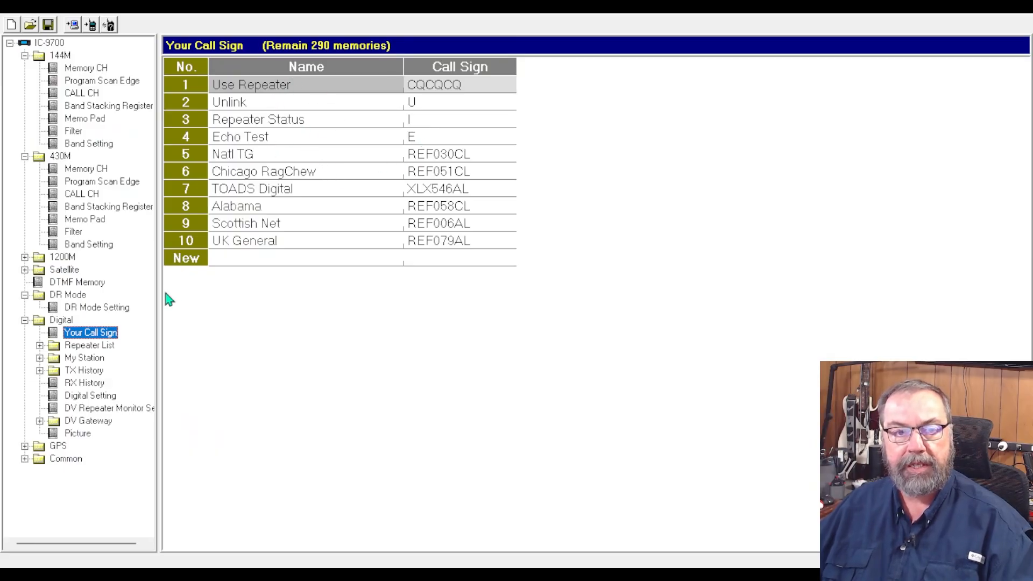
- Browse the Repeater List groups, including Australia and US Southeast, and collapse the list
left_click(40, 346)
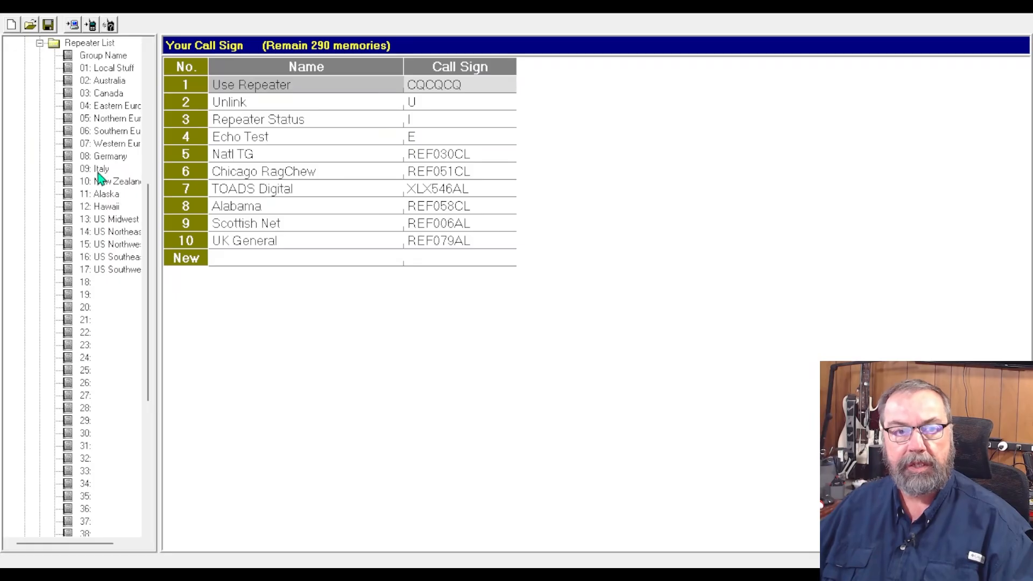
left_click(91, 44)
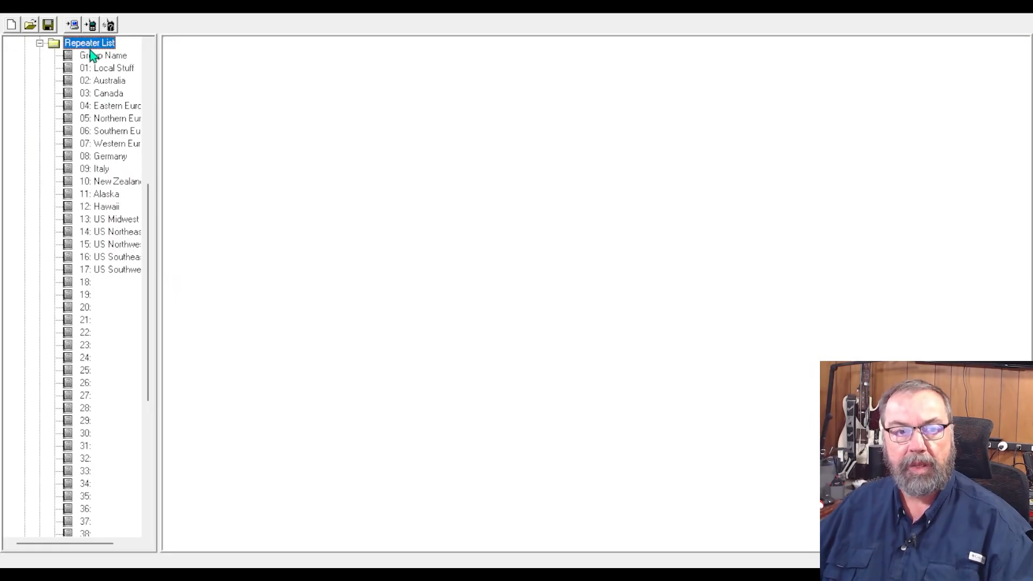
left_click(93, 56)
left_click(103, 82)
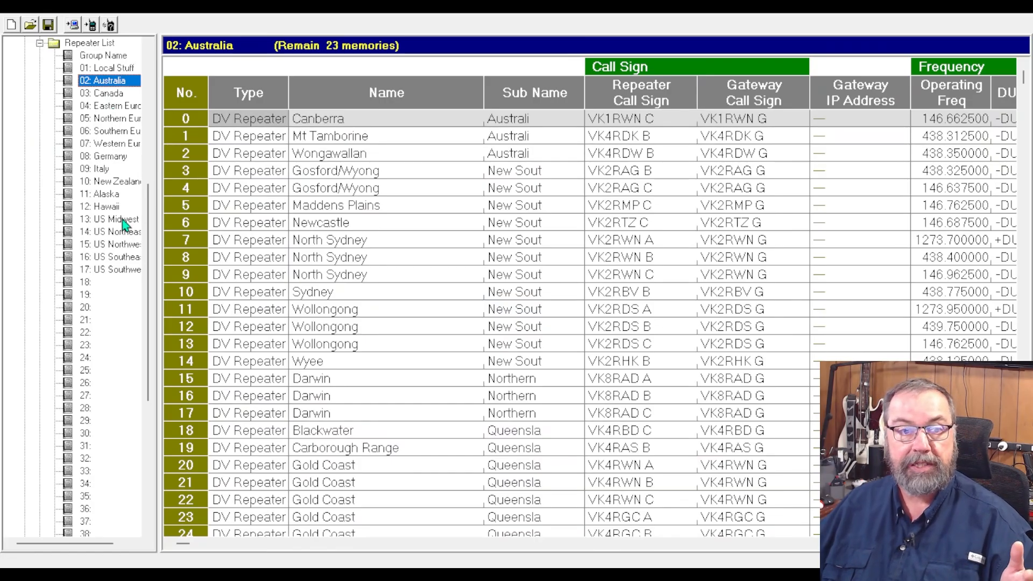
left_click(103, 185)
left_click(106, 143)
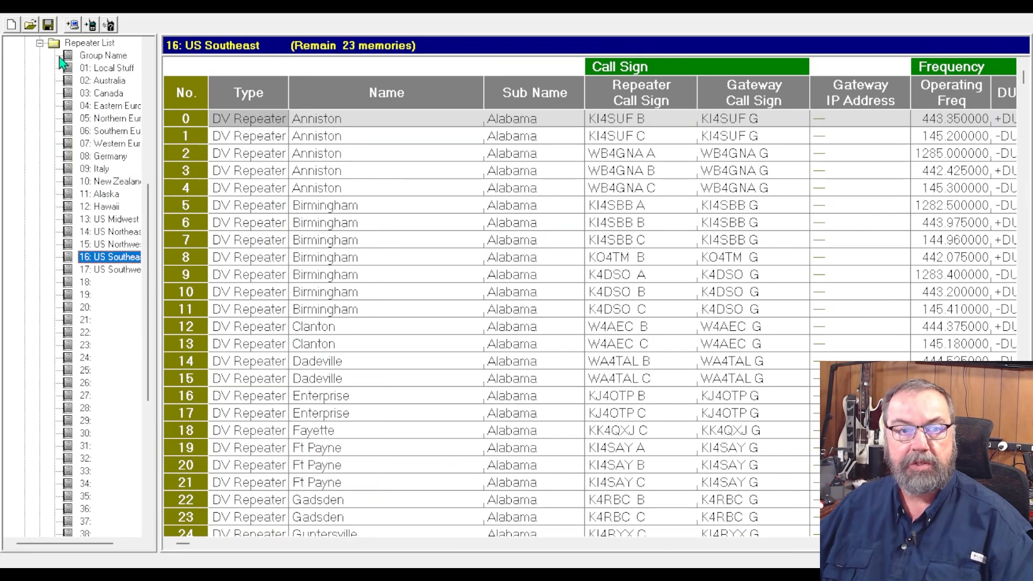
left_click(40, 43)
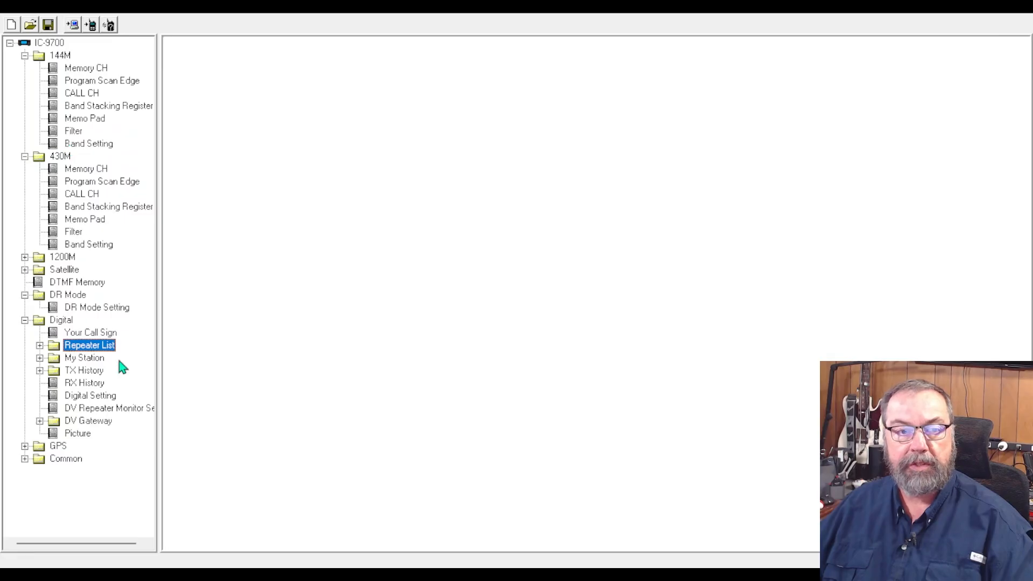
- Expand My Station and view its Call Sign and Message pages
left_click(40, 358)
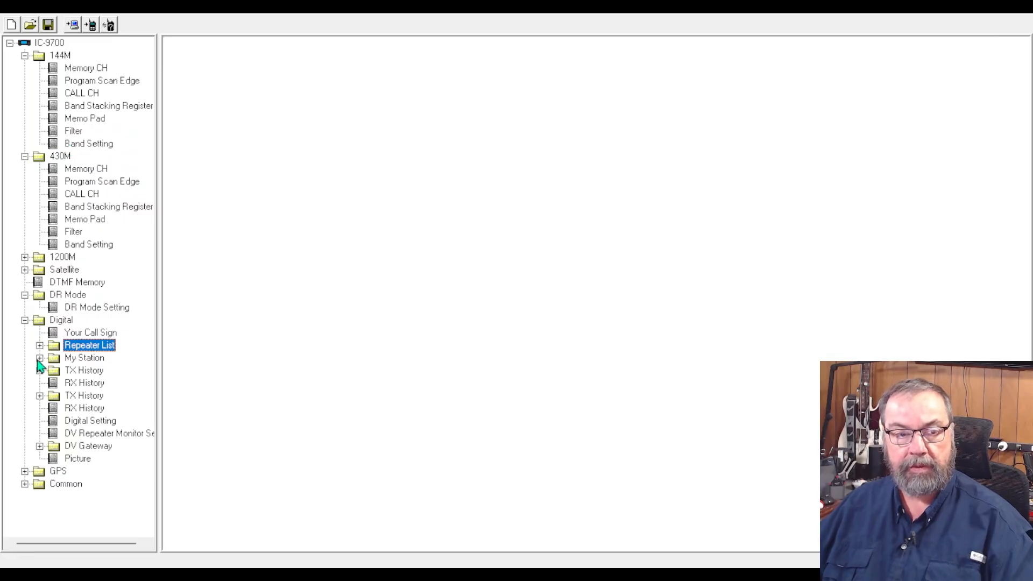
left_click(85, 372)
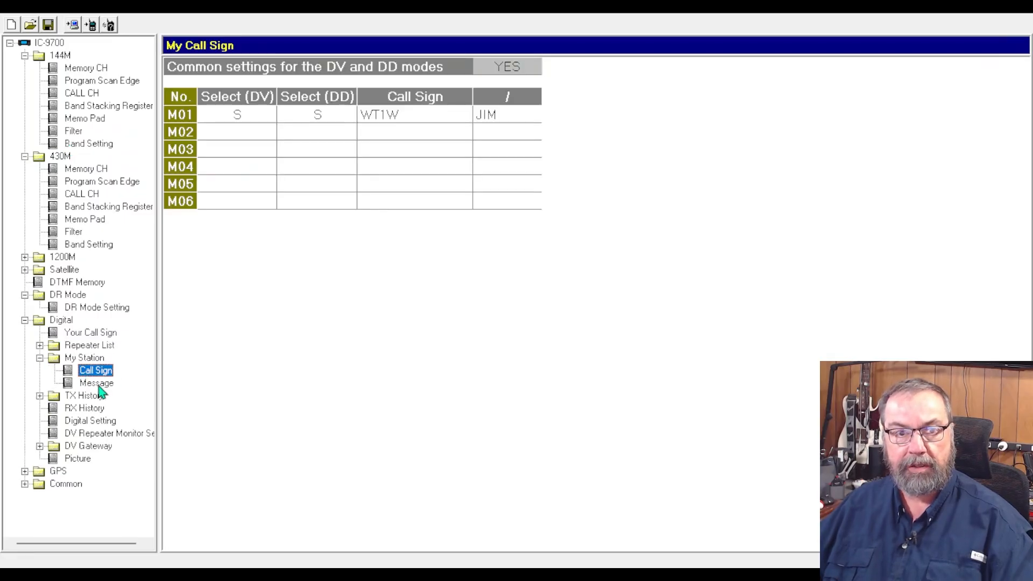
left_click(97, 384)
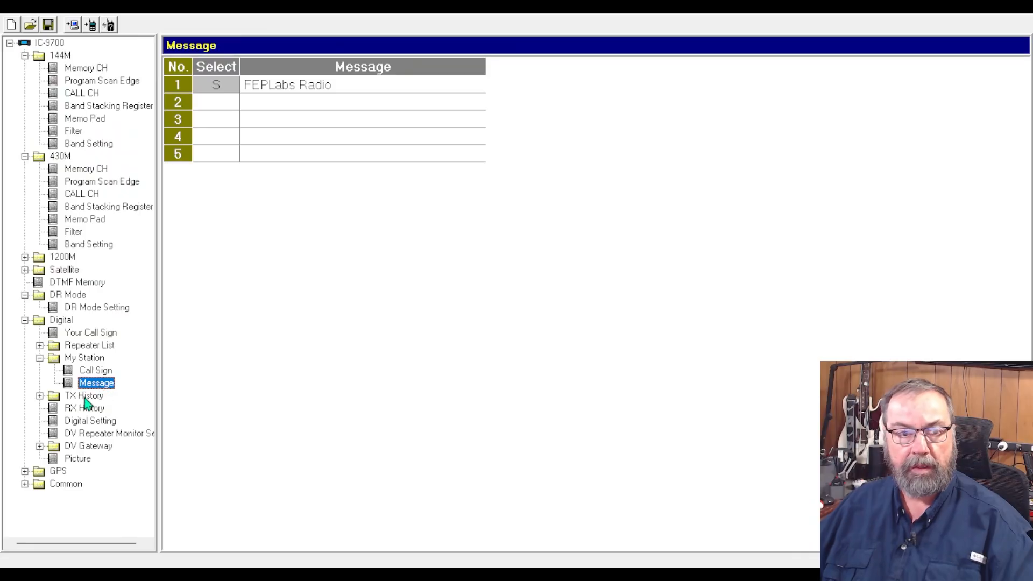
- Replace the Terminal/AP Call Sign in DV Gateway Setting with the operator's current call sign and open the Allowed Call Sign List
left_click(40, 446)
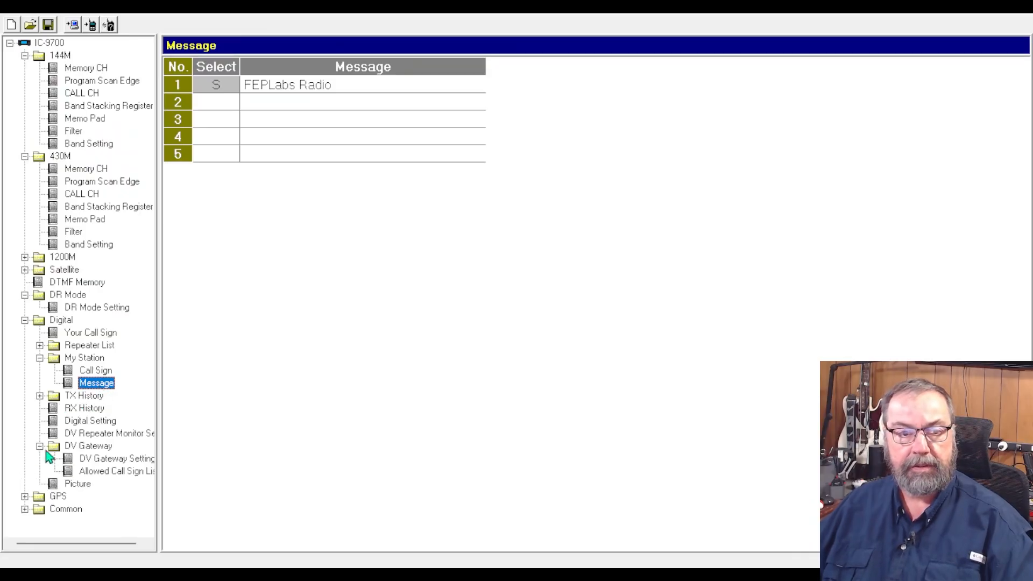
left_click(97, 459)
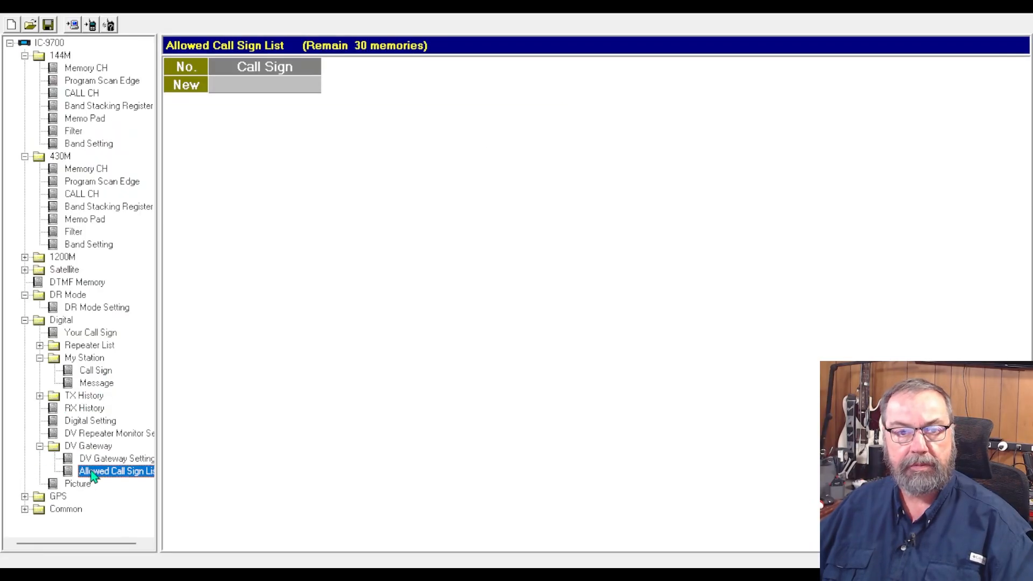
left_click(87, 459)
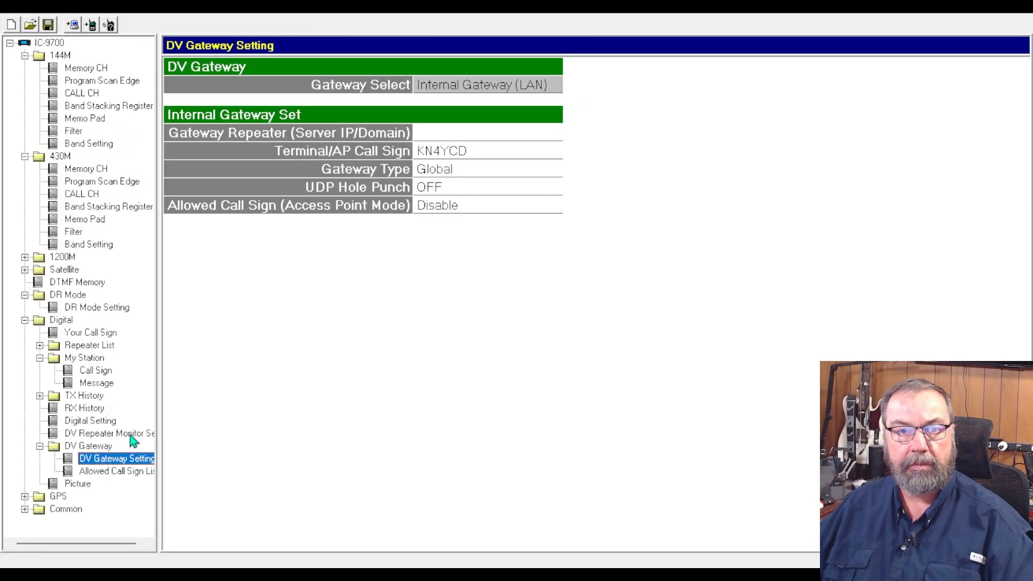
left_click(473, 156)
left_click(473, 152)
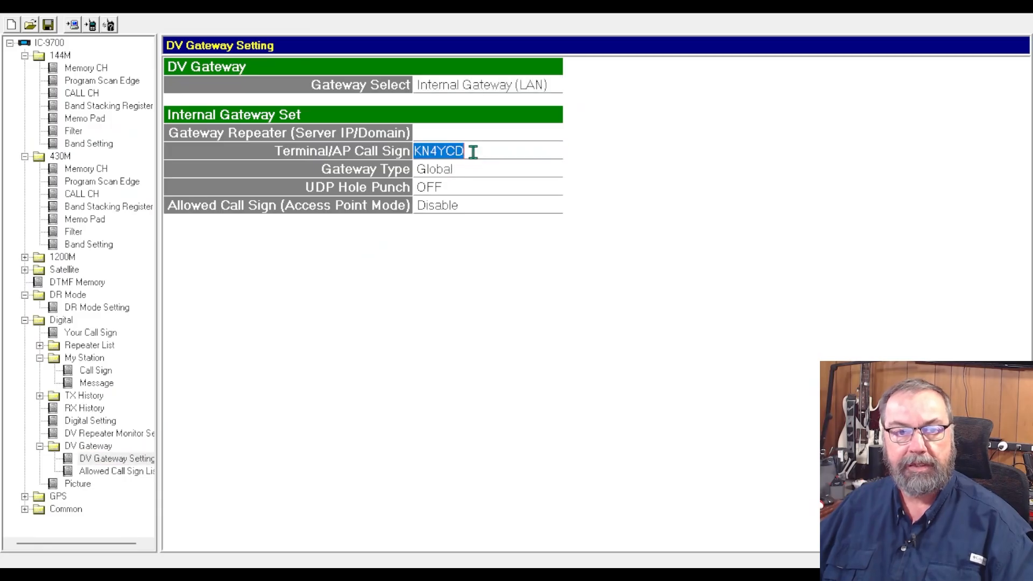
type("WT1")
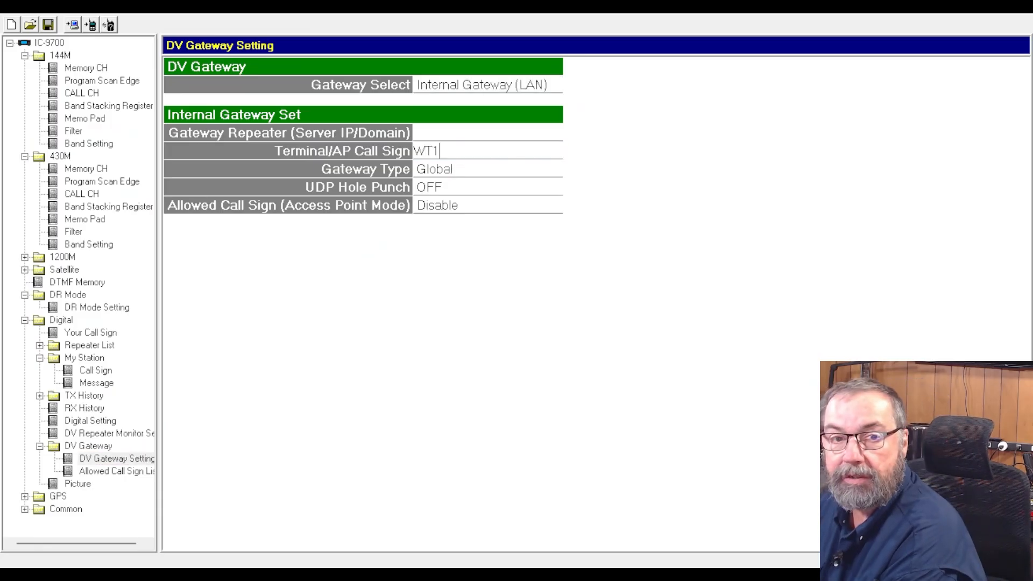
left_click(115, 471)
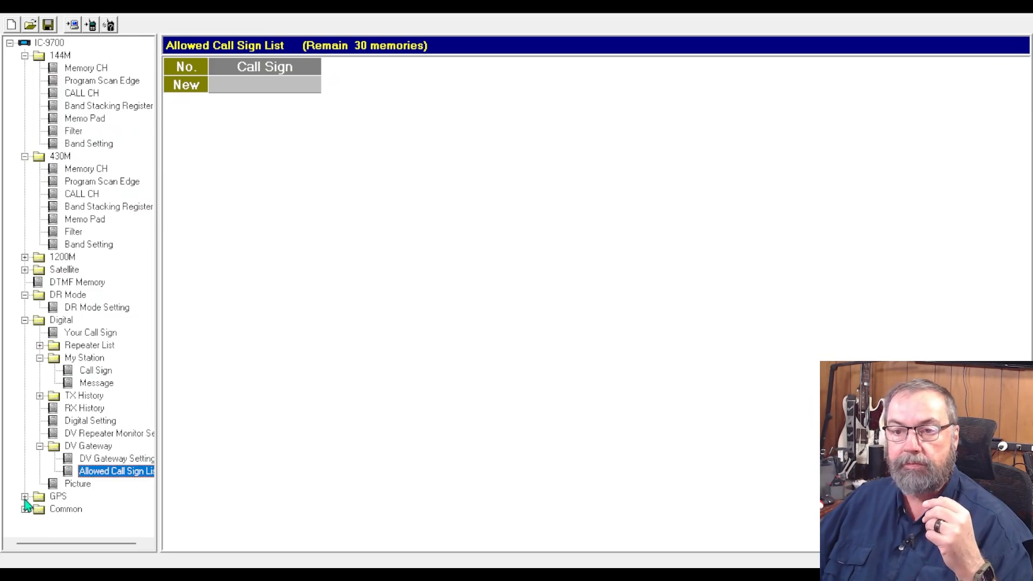
- Expand the GPS and Common folders and view the Common Setting page
left_click(25, 496)
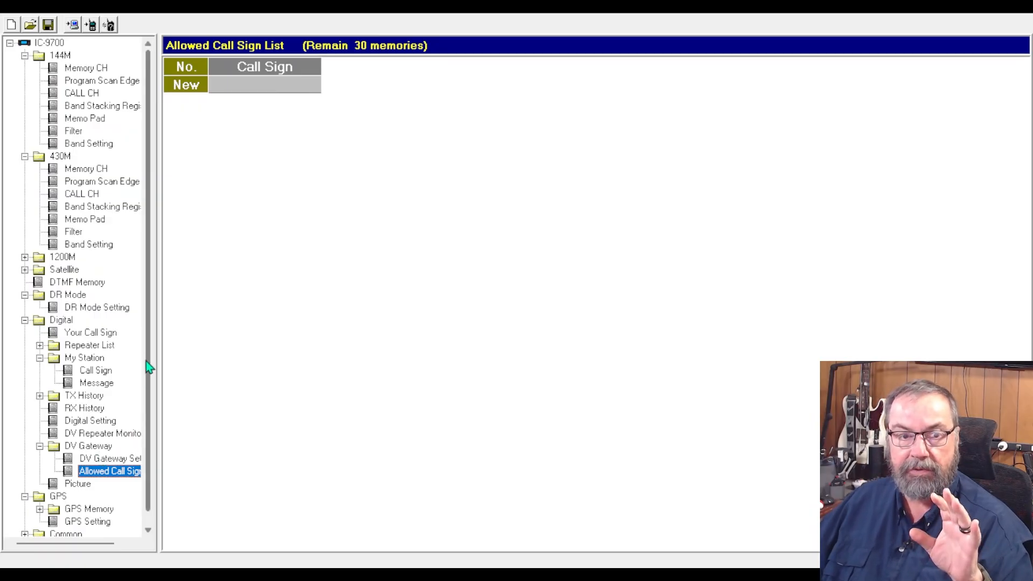
scroll(147, 363, "down", 1)
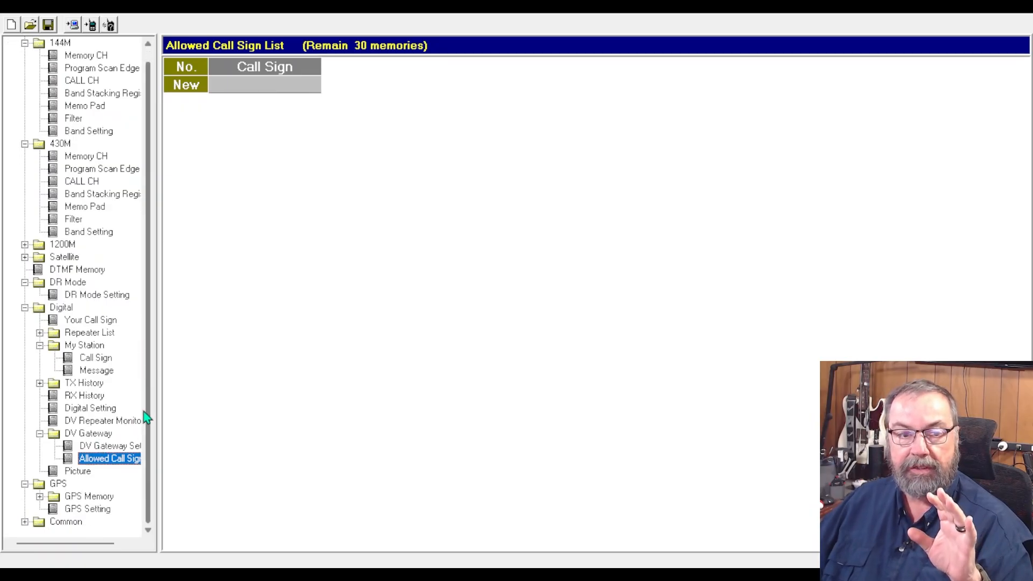
left_click(25, 522)
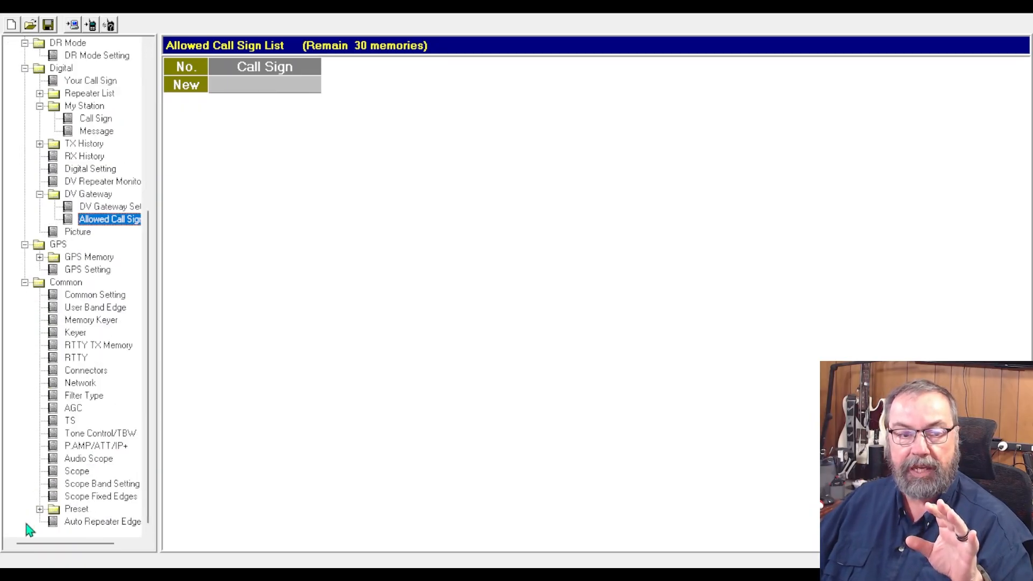
left_click(78, 295)
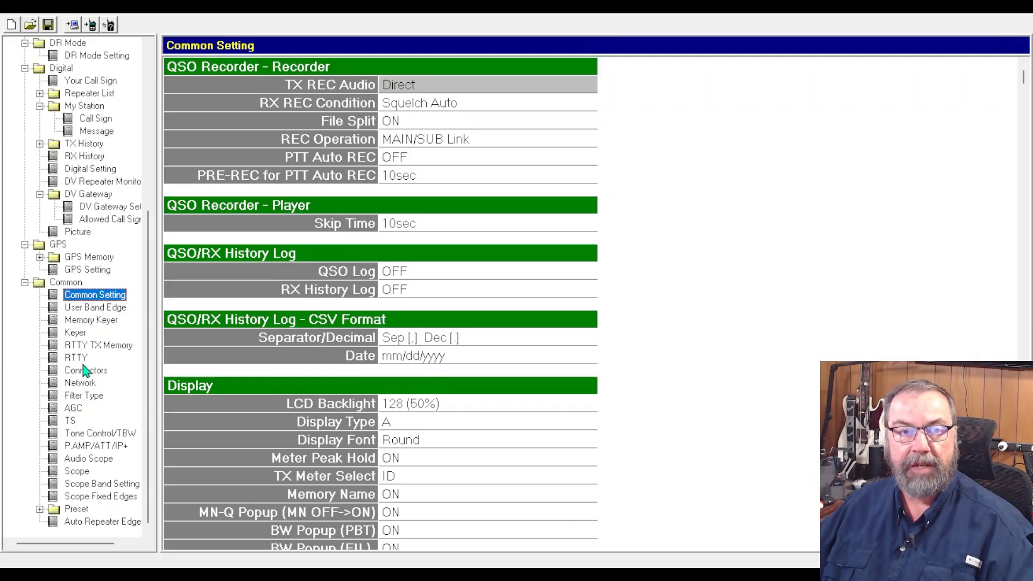
- Switch to the RT Systems programming software with an untitled IC-9700 file showing the VHF Memories sheet
left_click(52, 27)
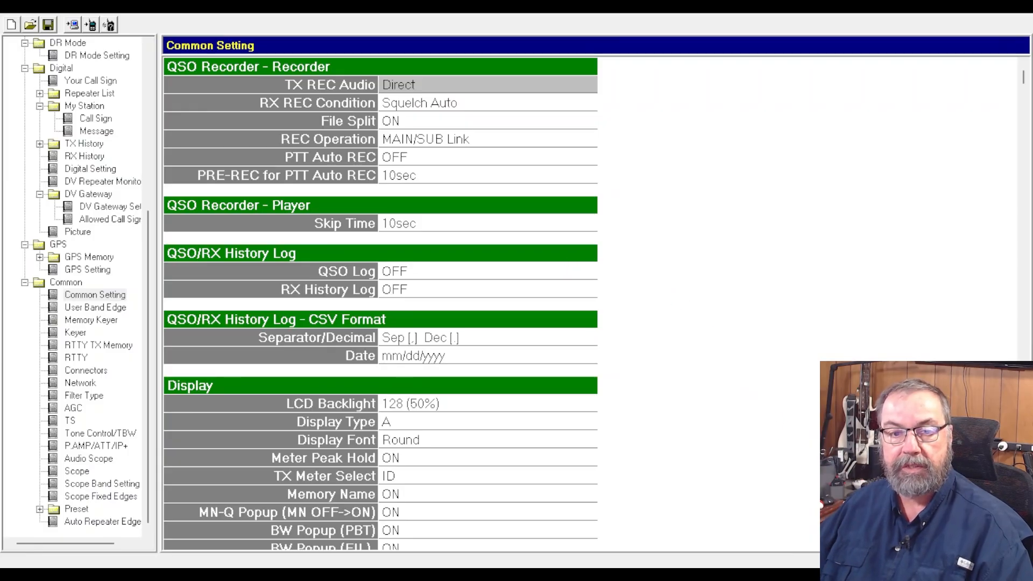
left_click(365, 50)
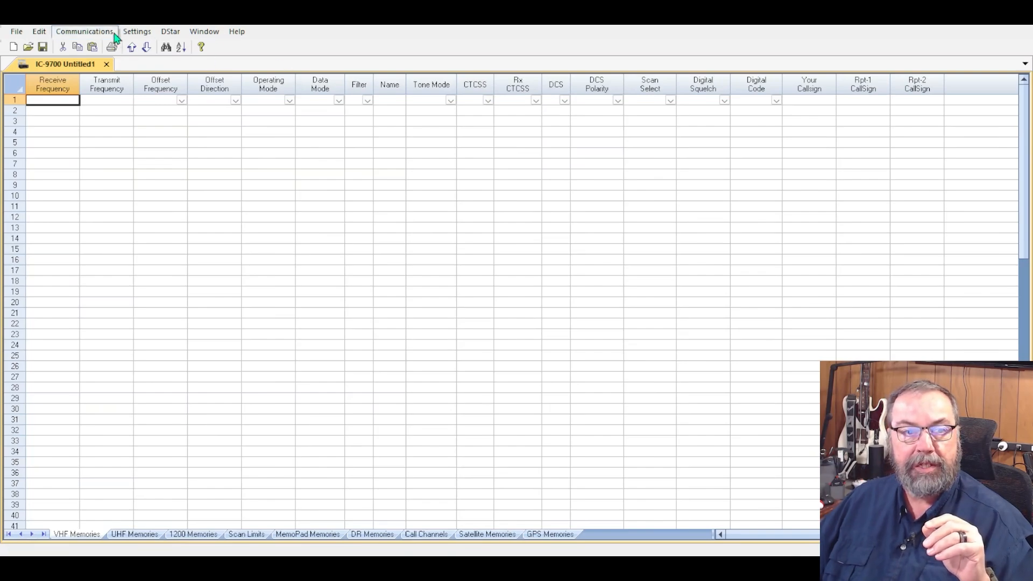
- Download the memories from the IC-9700 radio into the untitled file
left_click(596, 308)
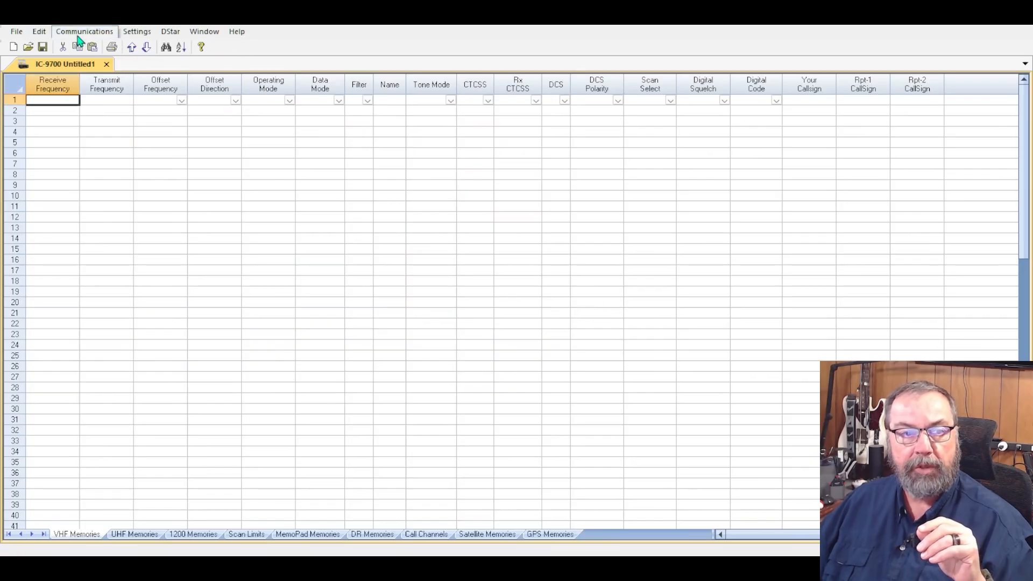
left_click(93, 47)
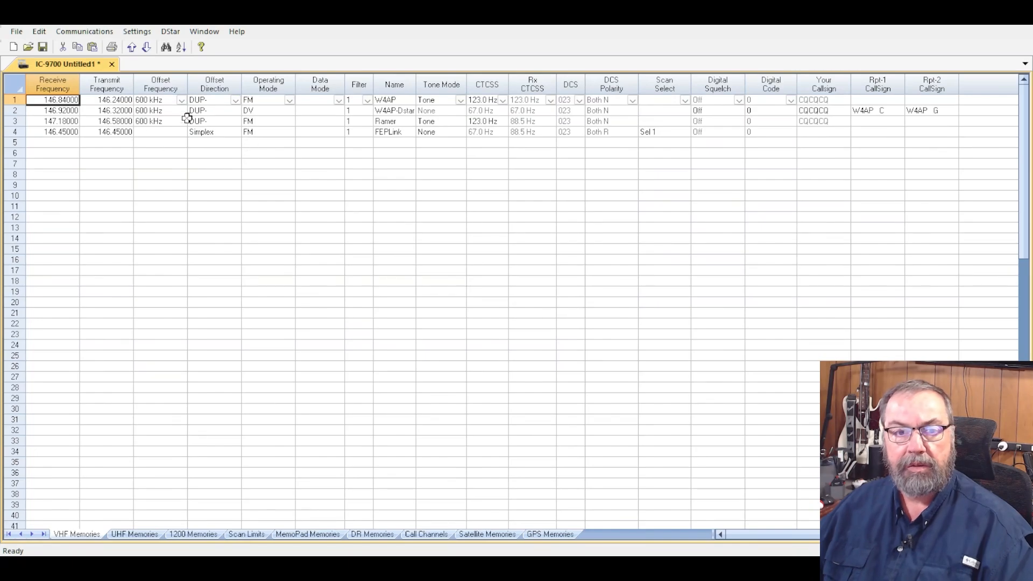
- Limit the VHF Memories sheet to its D-STAR columns, restore all columns and return to the leftmost ones
left_click(169, 34)
left_click(180, 45)
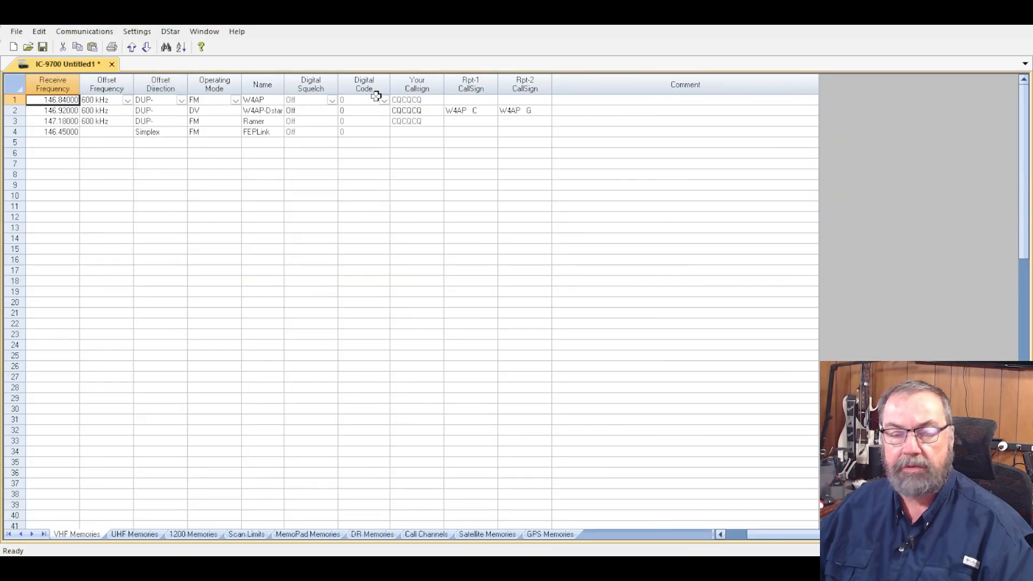
left_click(172, 32)
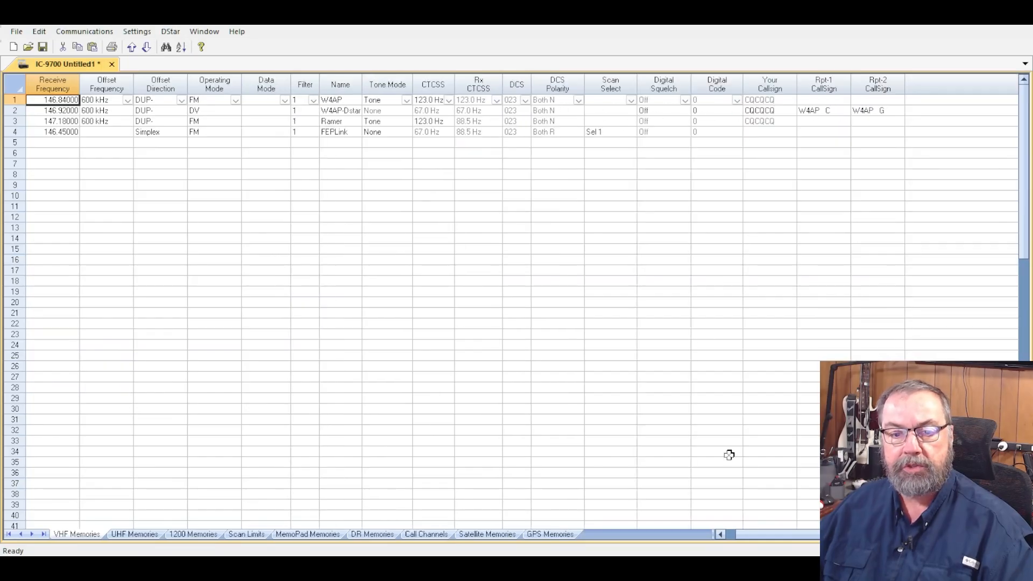
left_click_drag(783, 538, 750, 537)
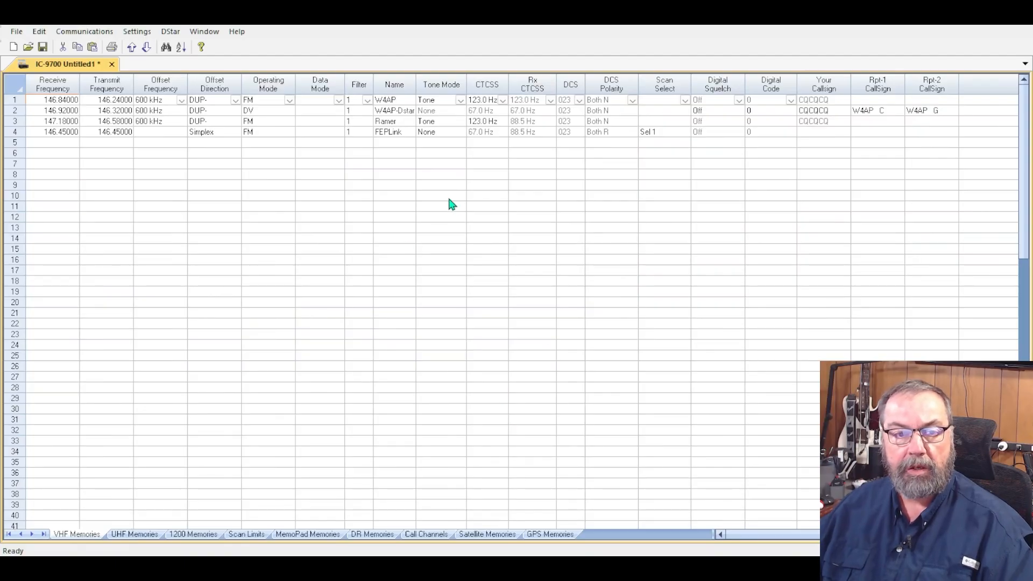
left_click(486, 406)
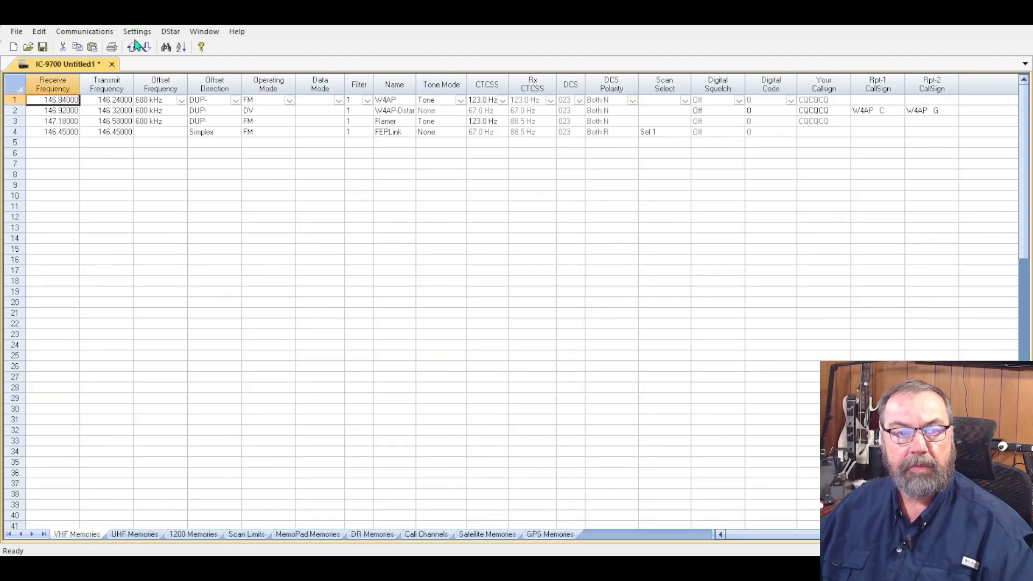
- Open the D-STAR repeater and reflector routing setup and examine the source repeater's Country and State choices
left_click(163, 33)
left_click(192, 72)
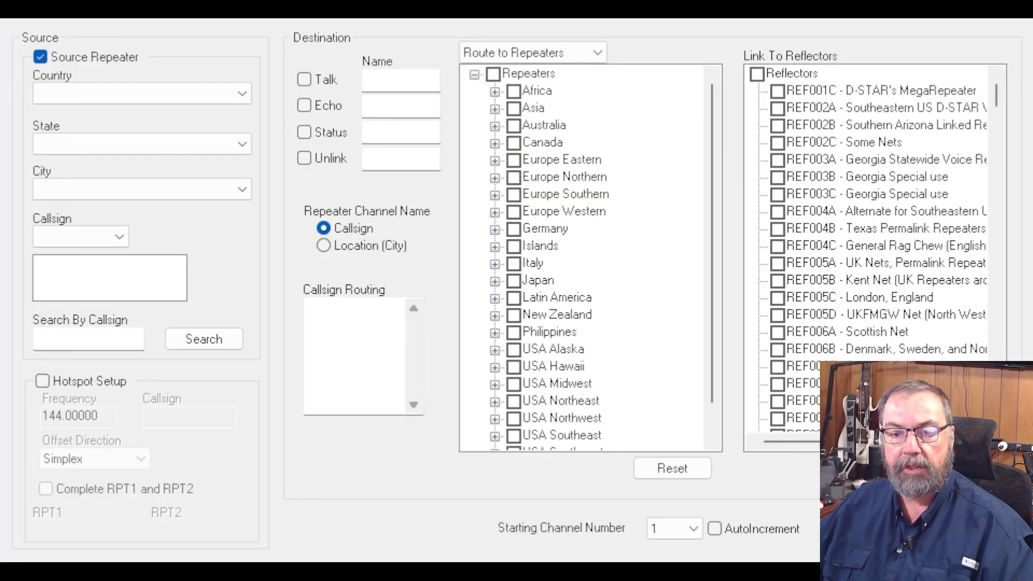
left_click(134, 88)
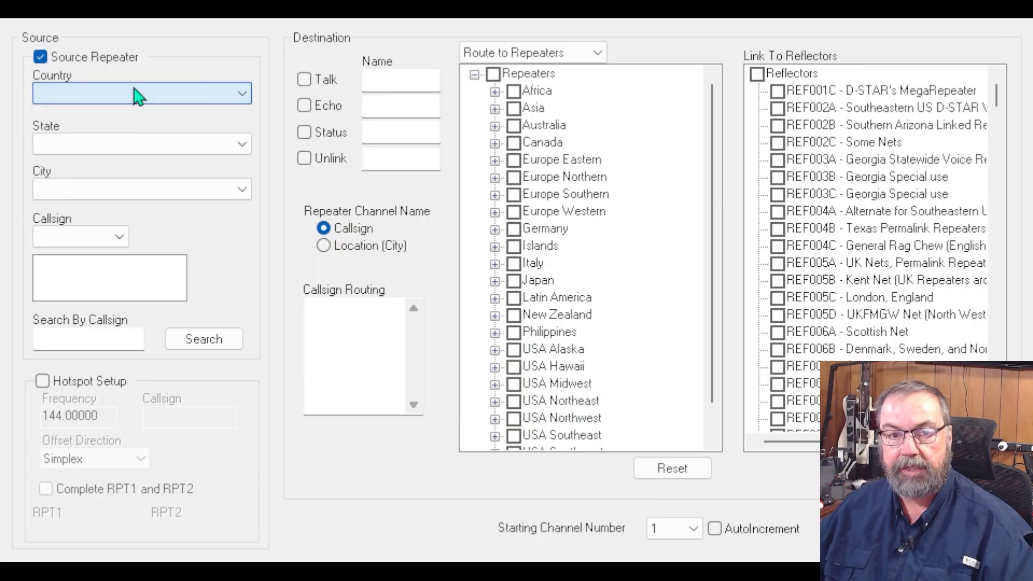
left_click(164, 152)
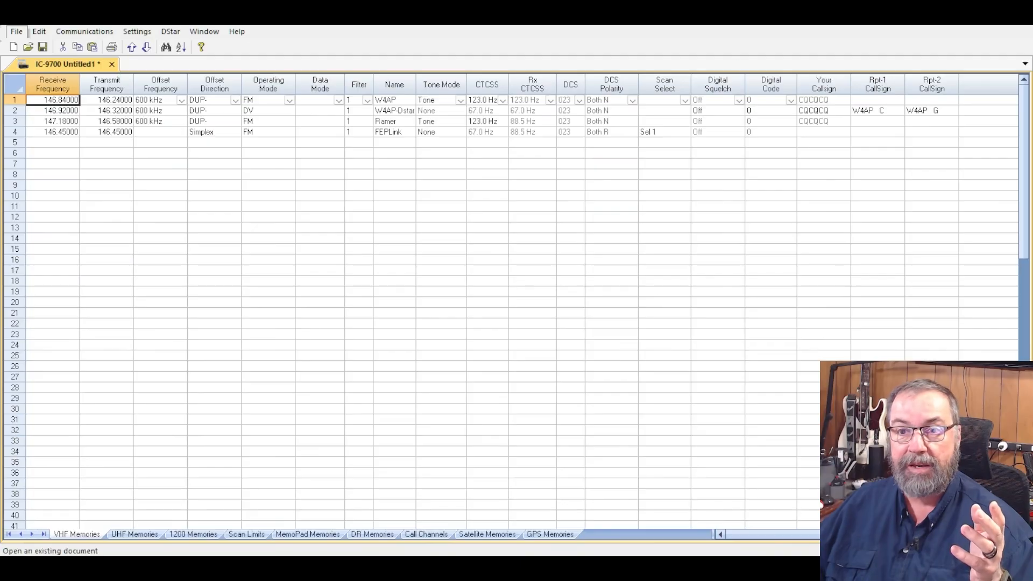
- Run a RadioReference search that lists Montgomery County frequencies for the IC-9700
left_click(32, 59)
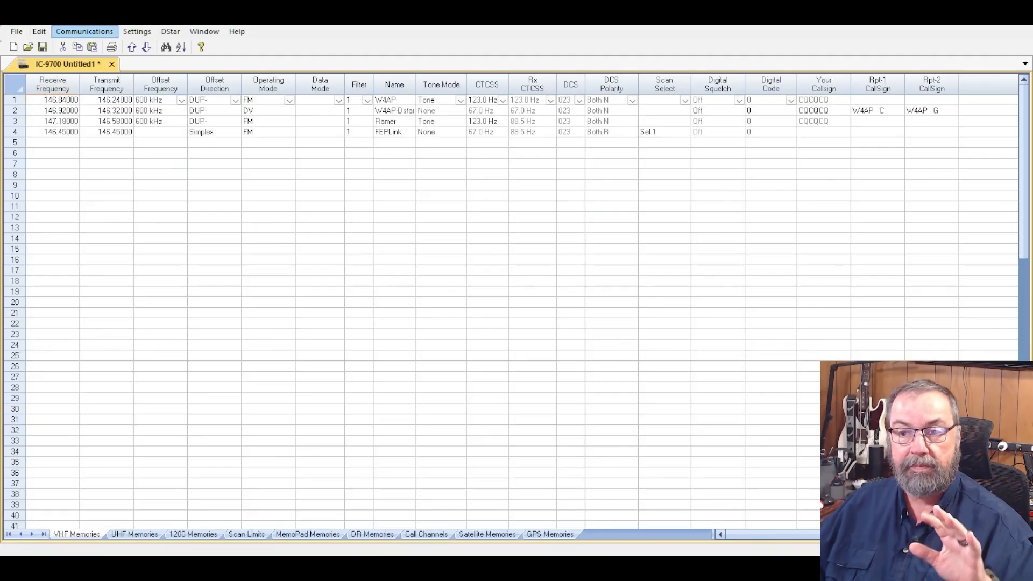
left_click(86, 34)
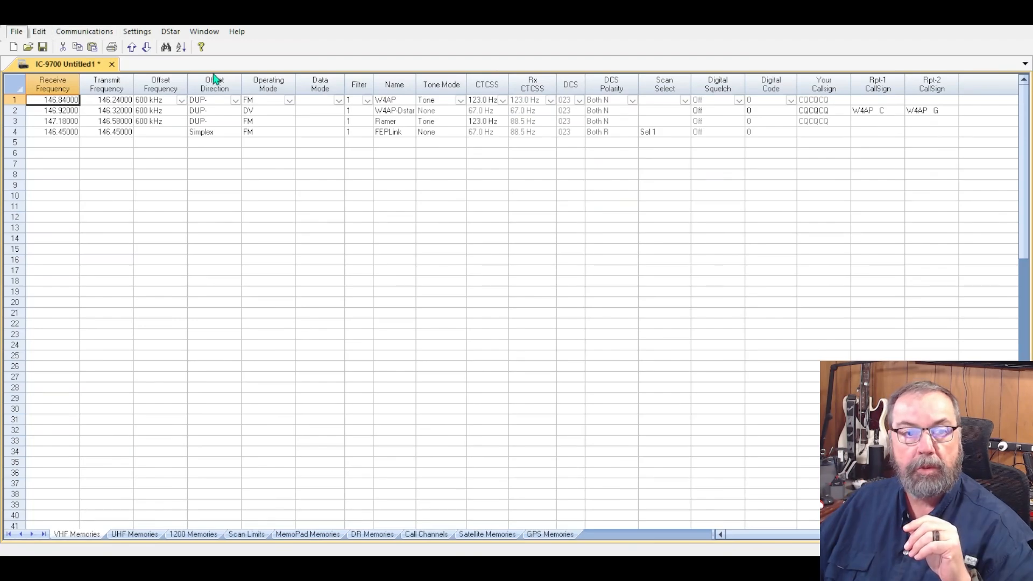
left_click(211, 74)
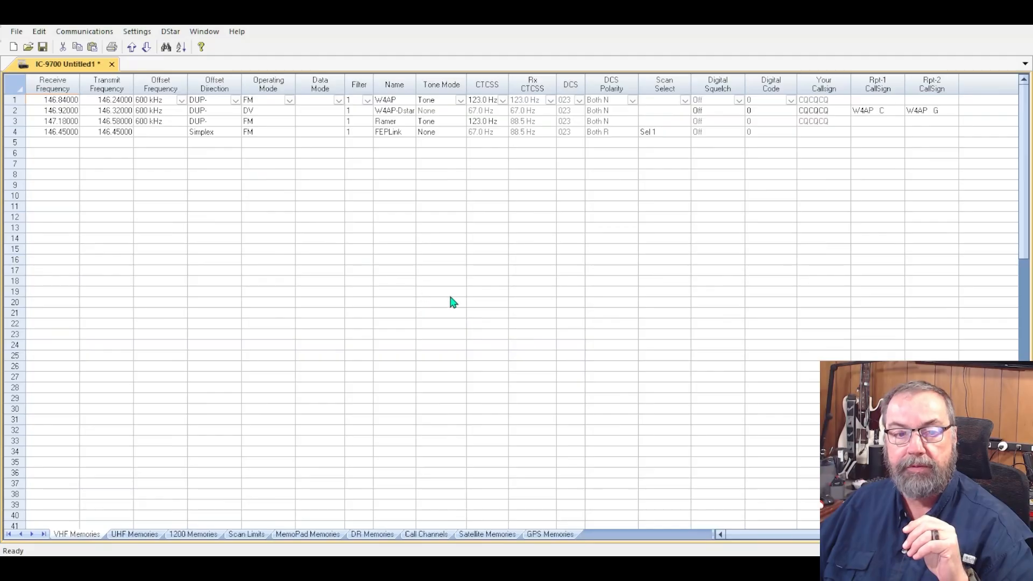
left_click(522, 327)
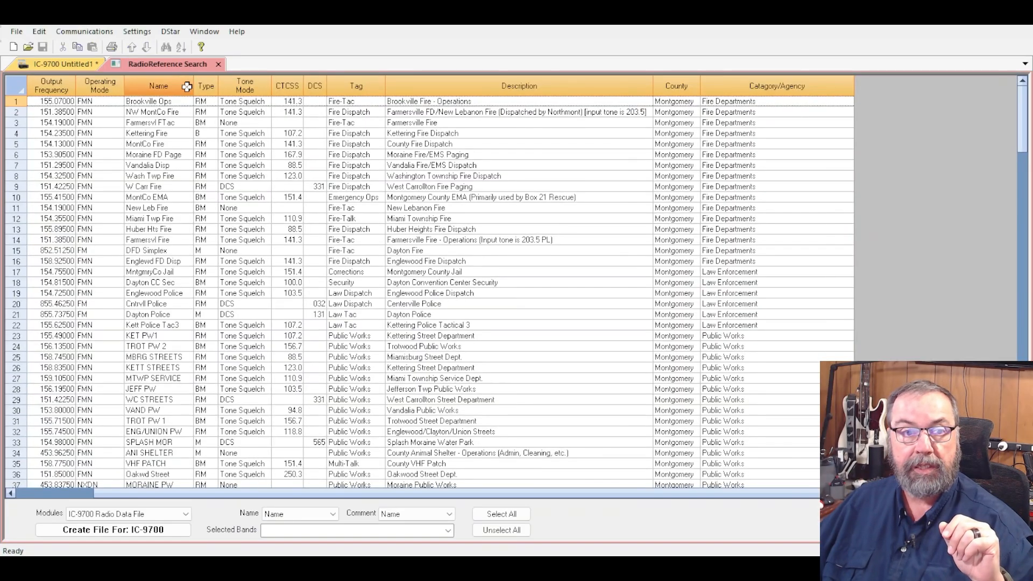
- Look through the RadioReference listings from fire departments to medical transportation and select rows 107 to 121
scroll(410, 299, "down", 1)
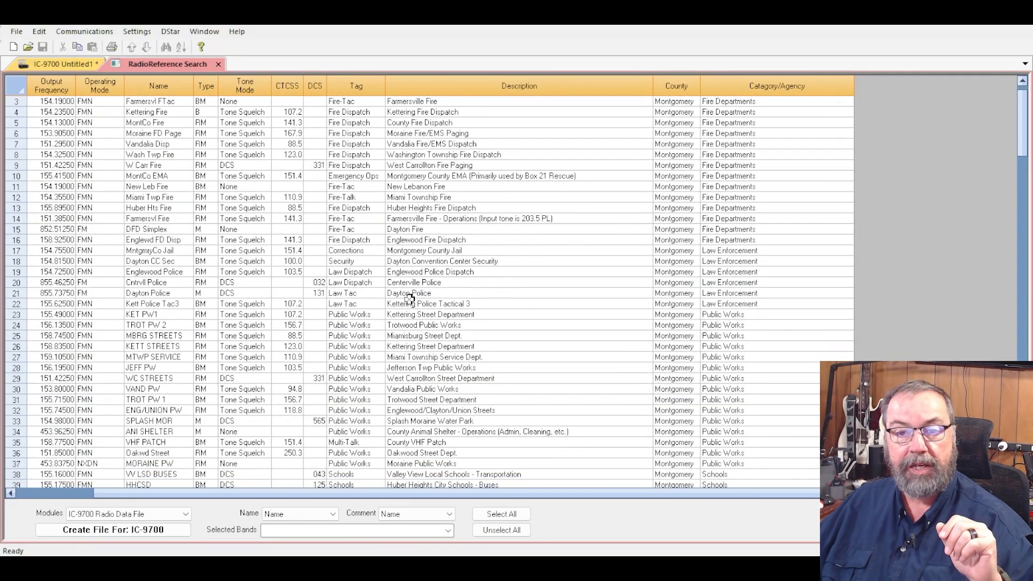
scroll(410, 298, "down", 7)
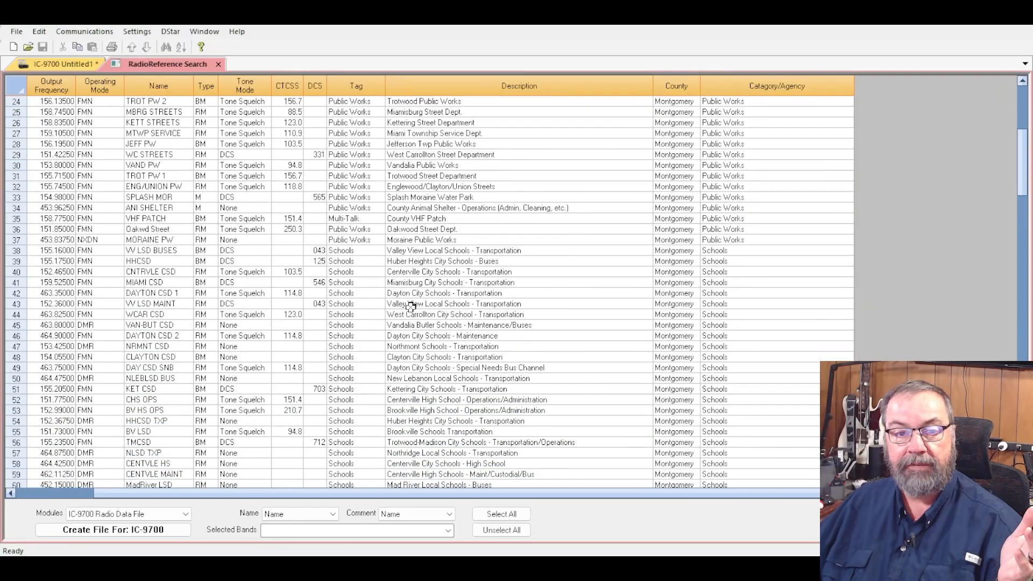
scroll(411, 306, "down", 8)
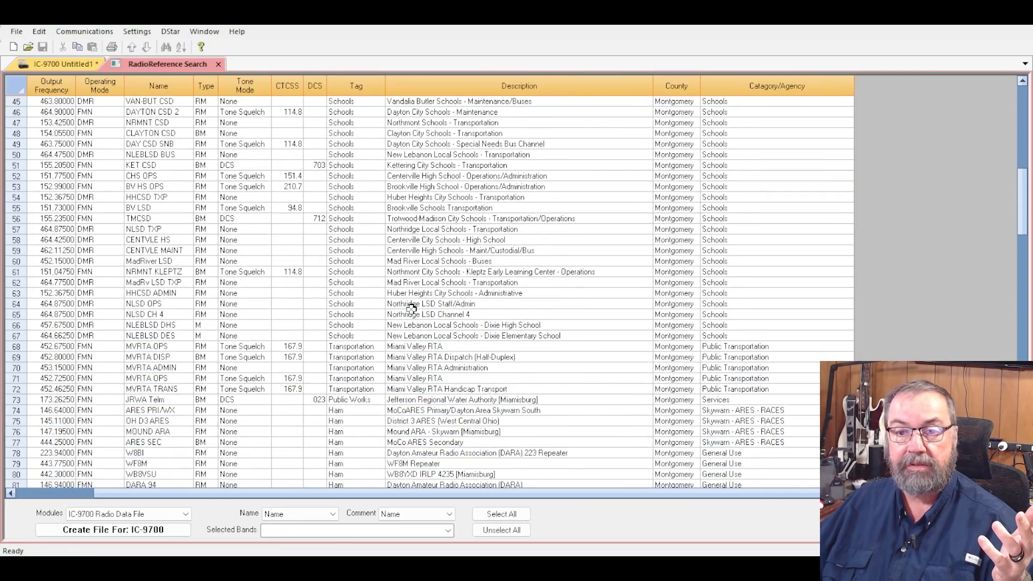
scroll(411, 307, "down", 8)
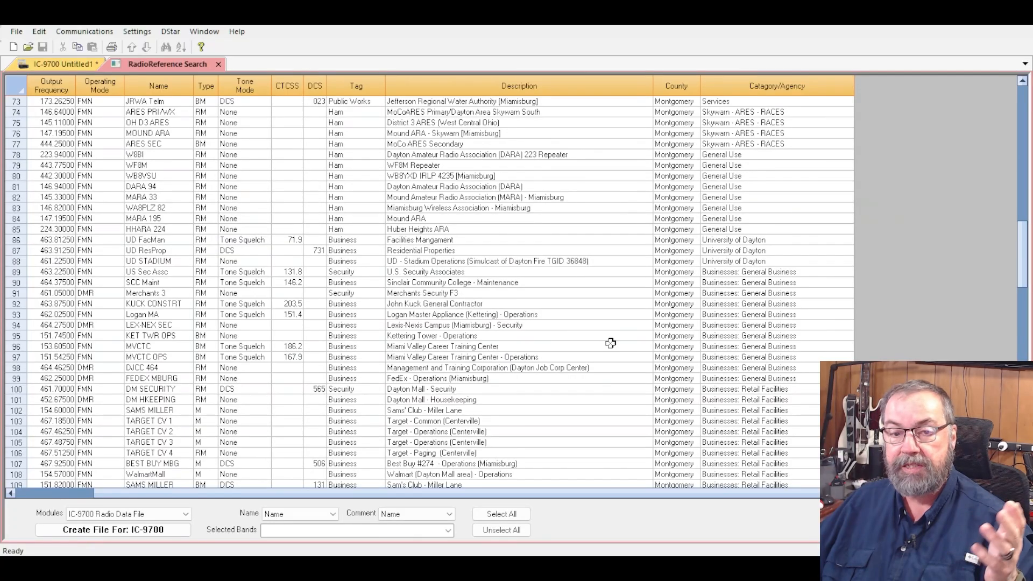
scroll(596, 327, "down", 2)
scroll(595, 328, "down", 7)
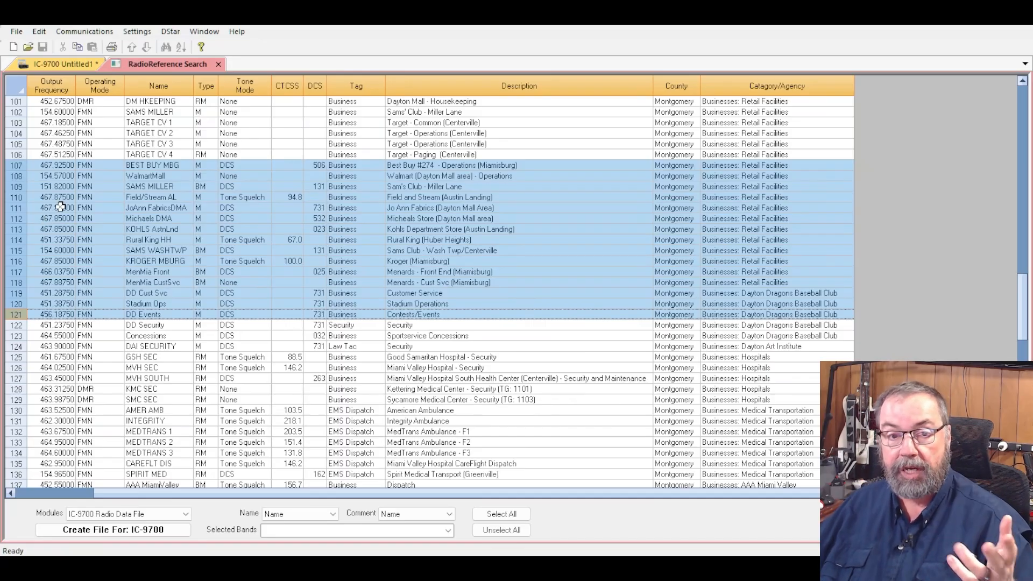
- Return to the IC-9700 memories and inspect the W4AP-Dstar channel's operating mode, data mode and name
left_click(63, 64)
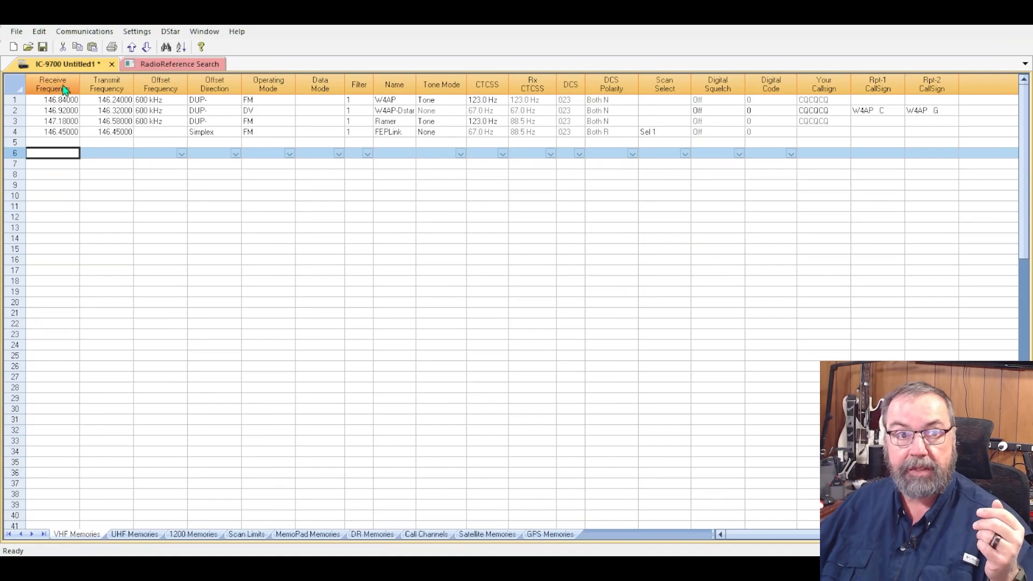
left_click(272, 110)
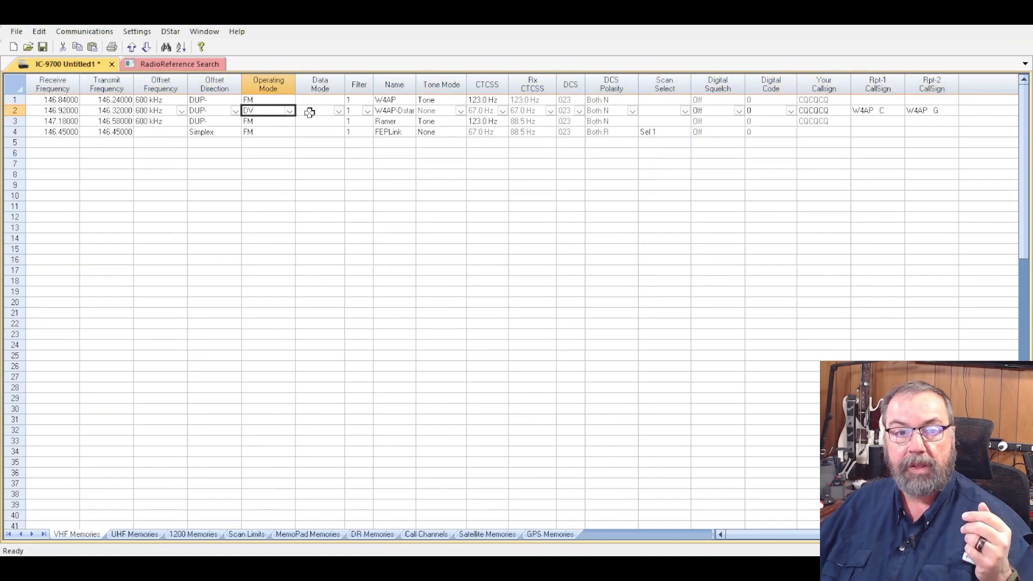
left_click(321, 110)
left_click(408, 110)
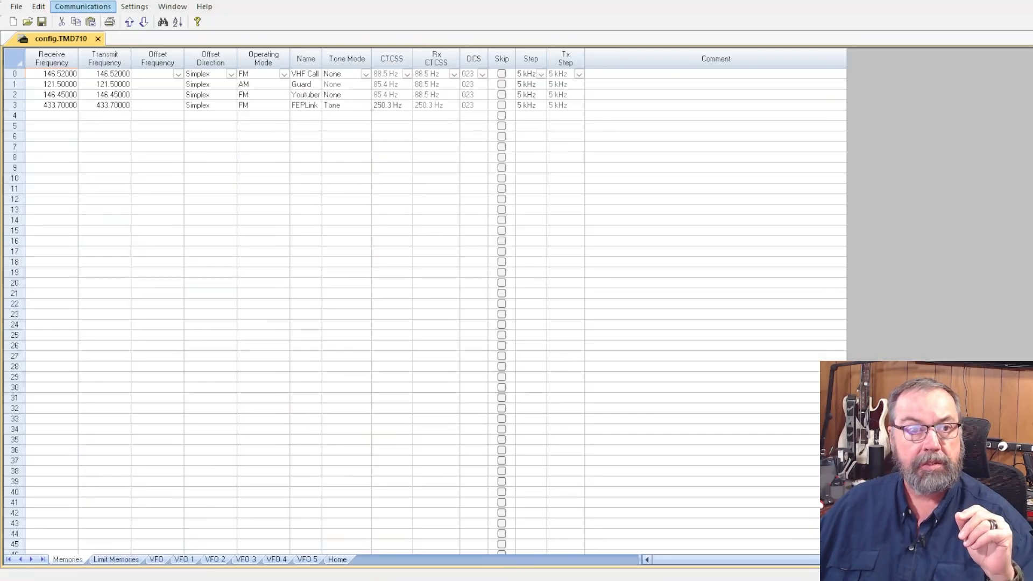
- Download the TM-D710's memories into a new file and compare it with config.TMD710
left_click(91, 9)
left_click(97, 21)
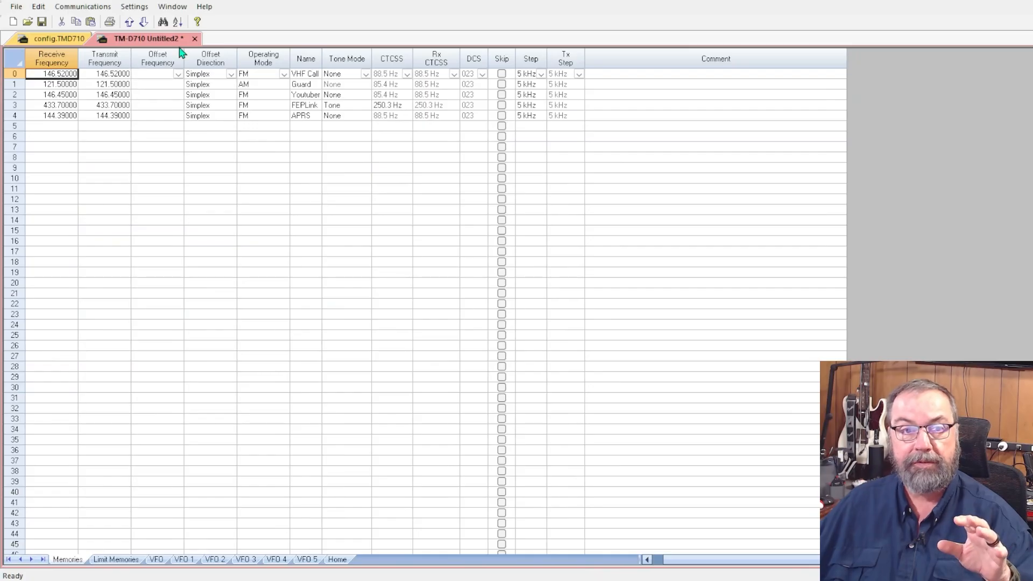
left_click(43, 41)
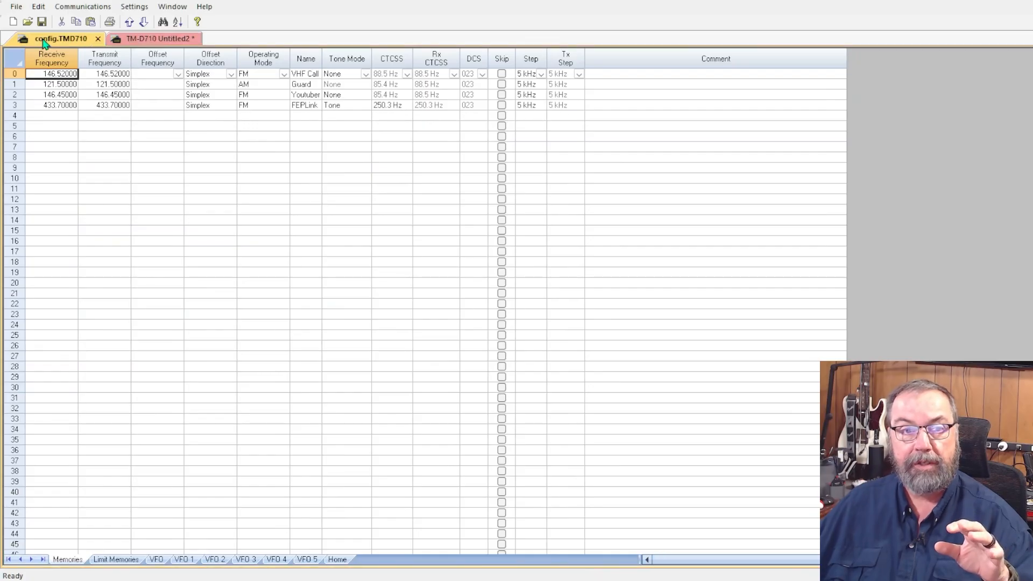
left_click(124, 41)
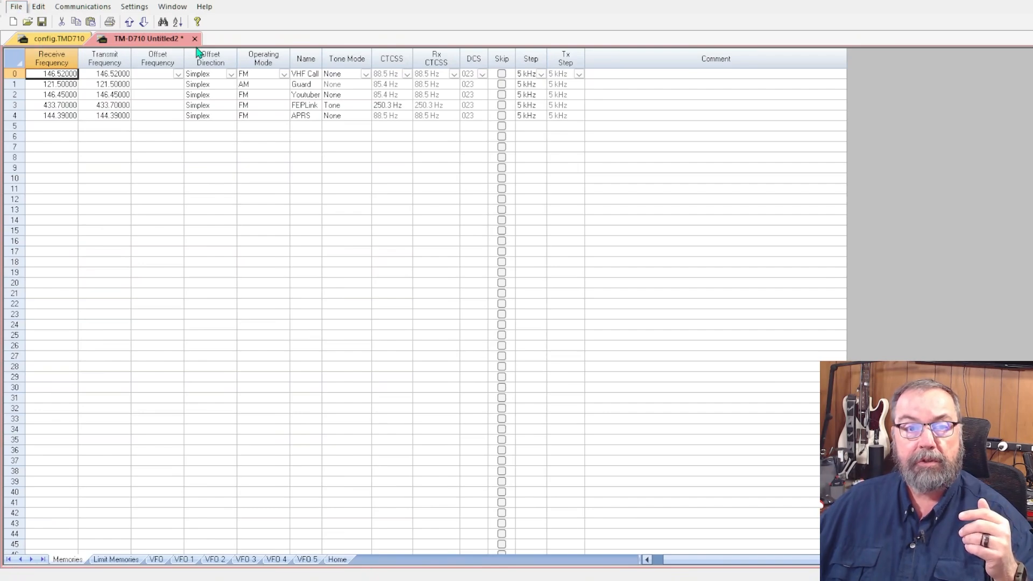
- Search RadioReference for Montgomery County and copy its Fire Departments rows 1 to 16 into the TM-D710 Untitled2 memories from row 6
left_click(209, 65)
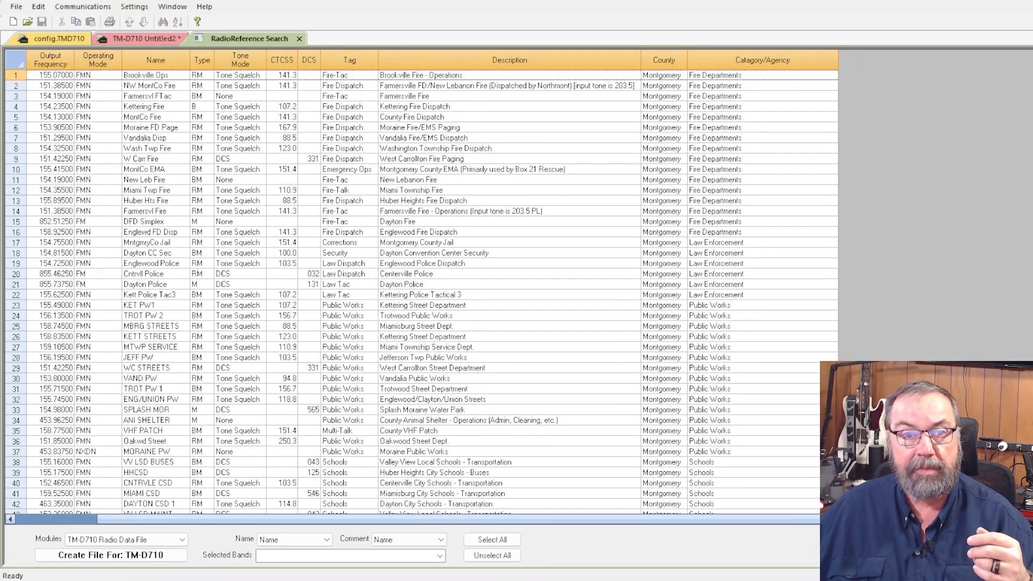
left_click(86, 76)
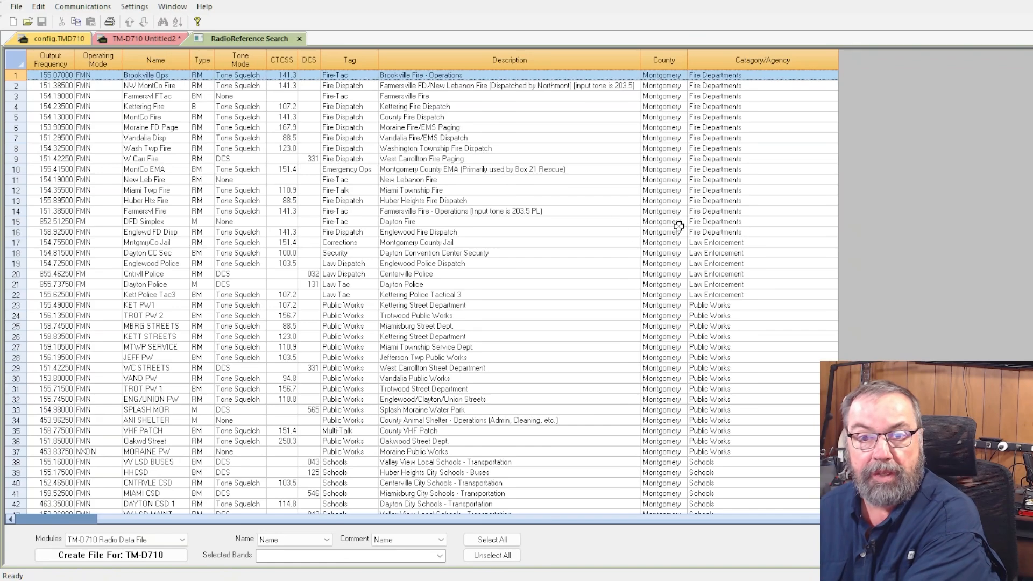
left_click(624, 231, "shift")
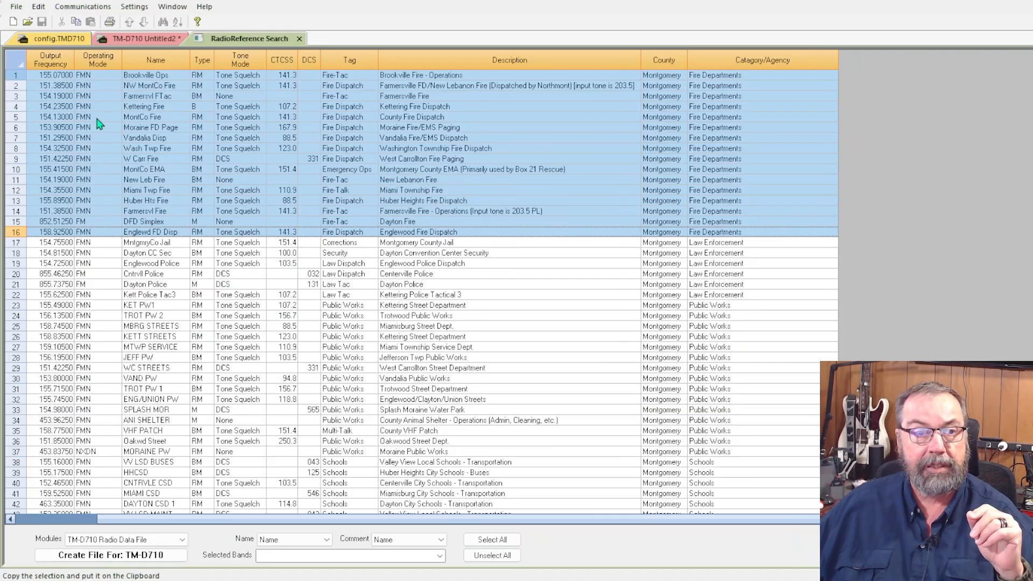
left_click(144, 41)
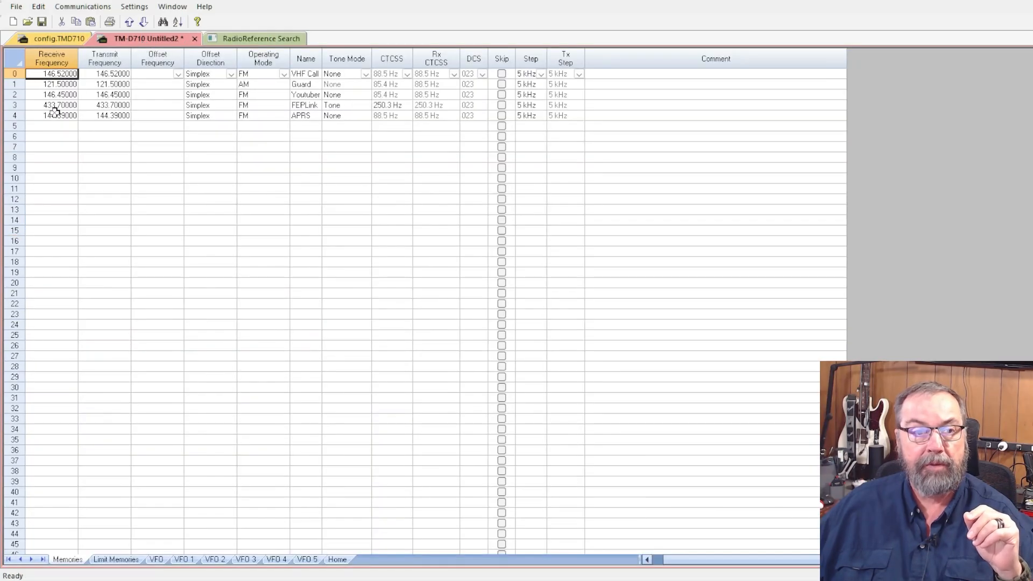
left_click(43, 135)
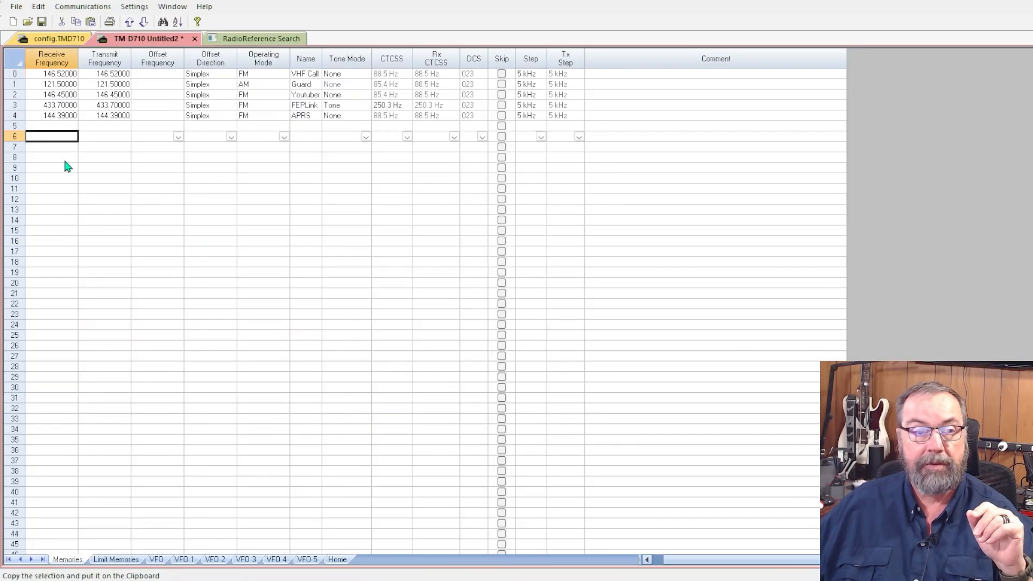
key("ctrl+v")
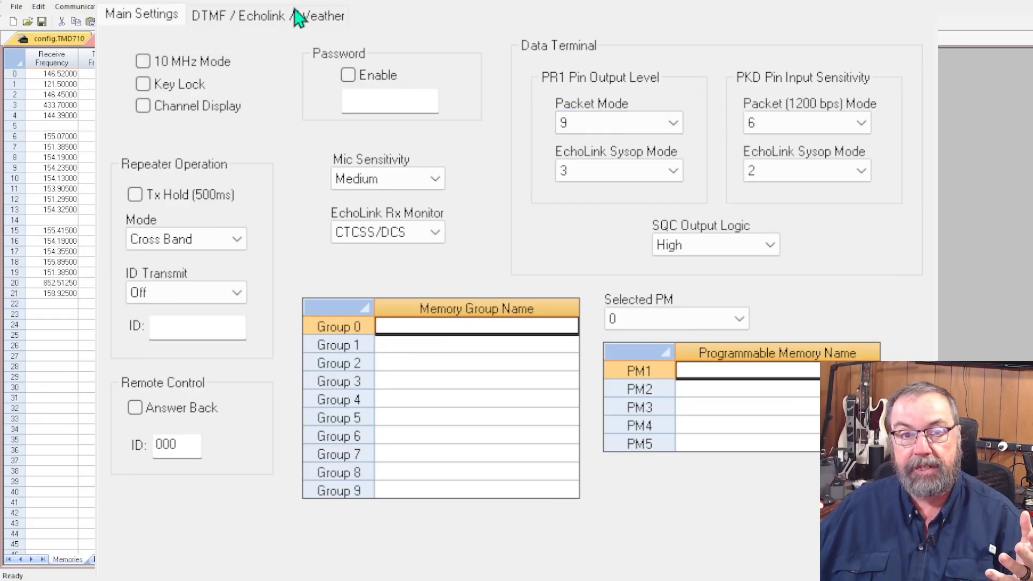
- View the radio's DTMF / Echolink / Weather settings and return to its Main Settings
left_click(249, 25)
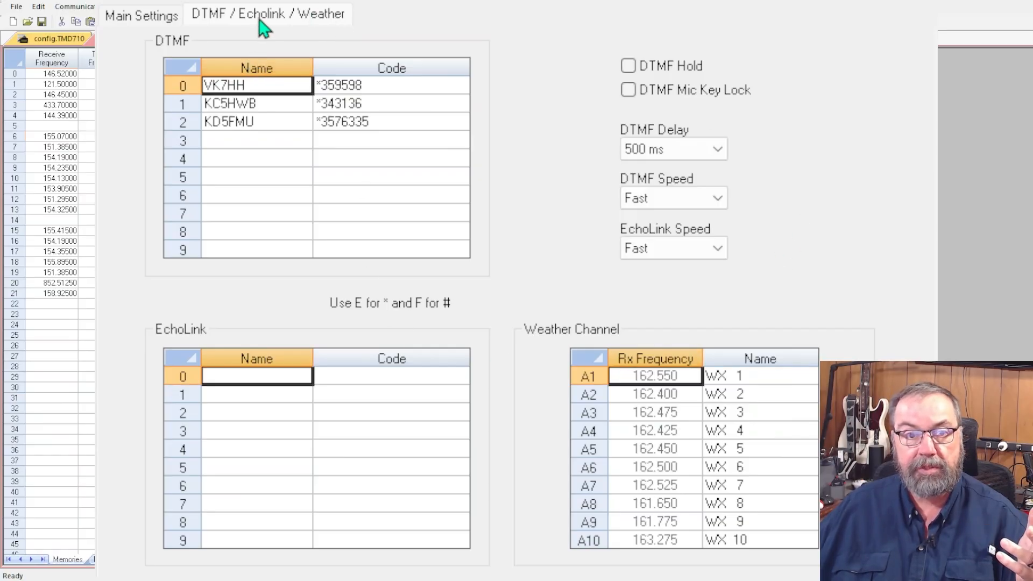
left_click(166, 18)
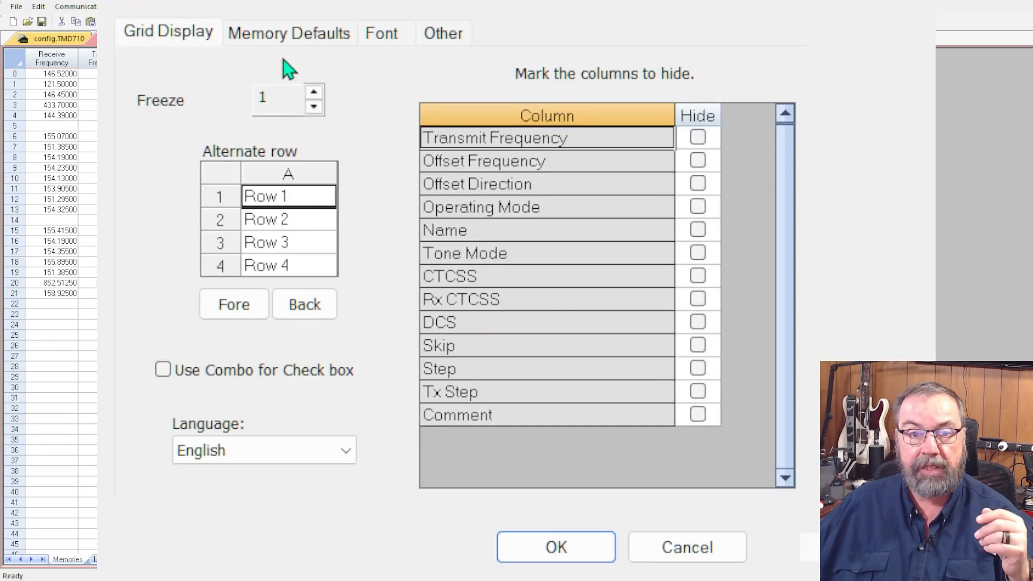
- Review the Memory Defaults, Font and Other pages of the program options and leave without changes
left_click(280, 33)
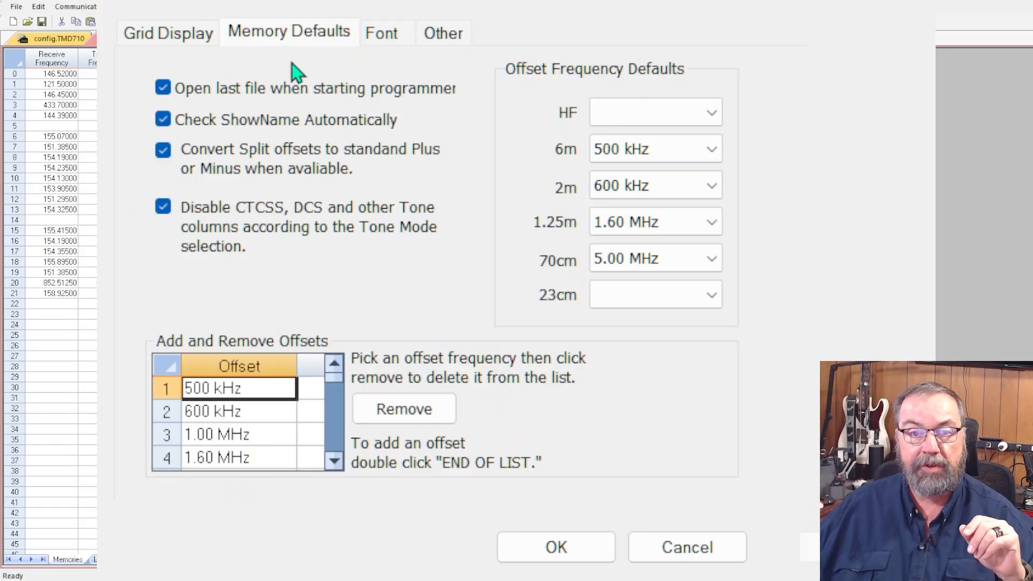
left_click(396, 38)
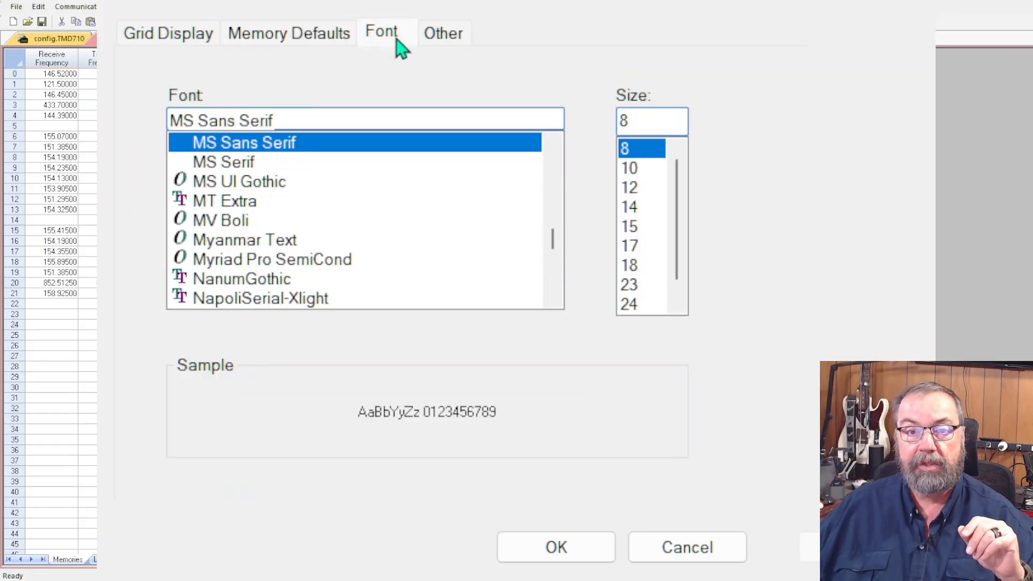
left_click(451, 39)
left_click(700, 546)
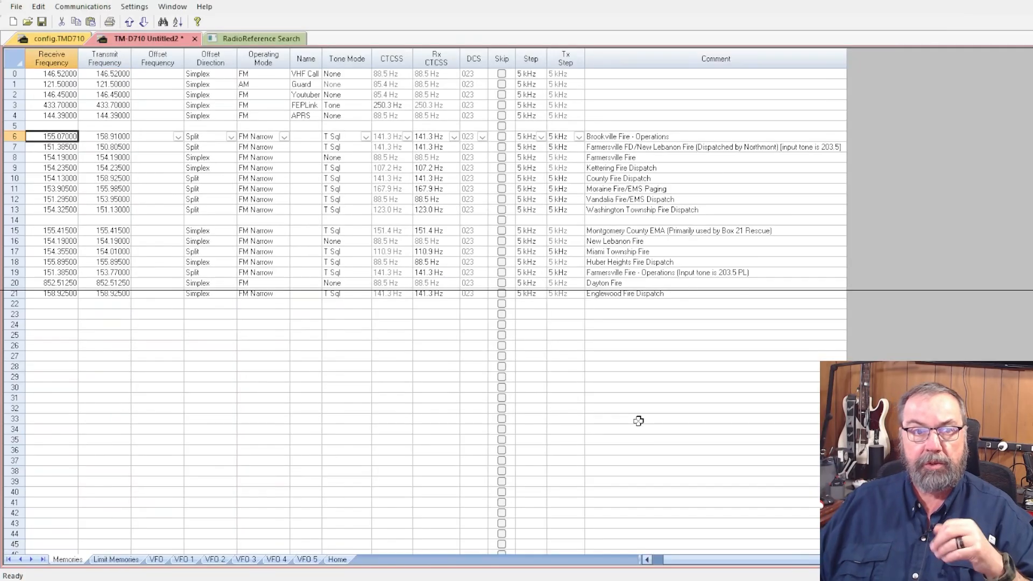